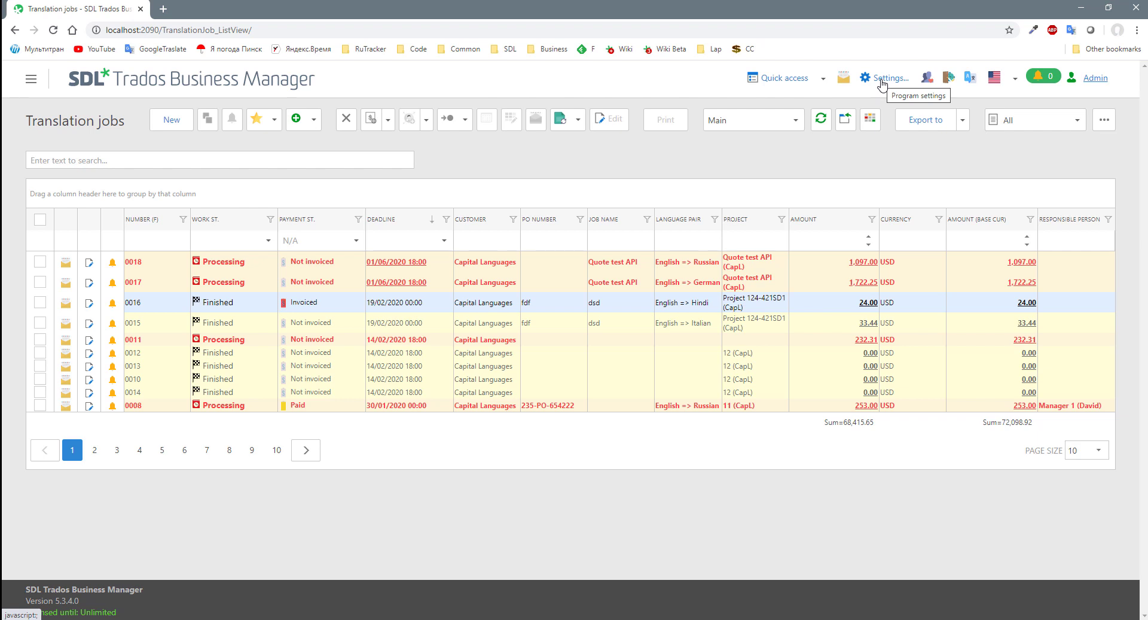
# - Go to the Translation Company settings and bring up its empty Custom field list
pyautogui.click(882, 82)
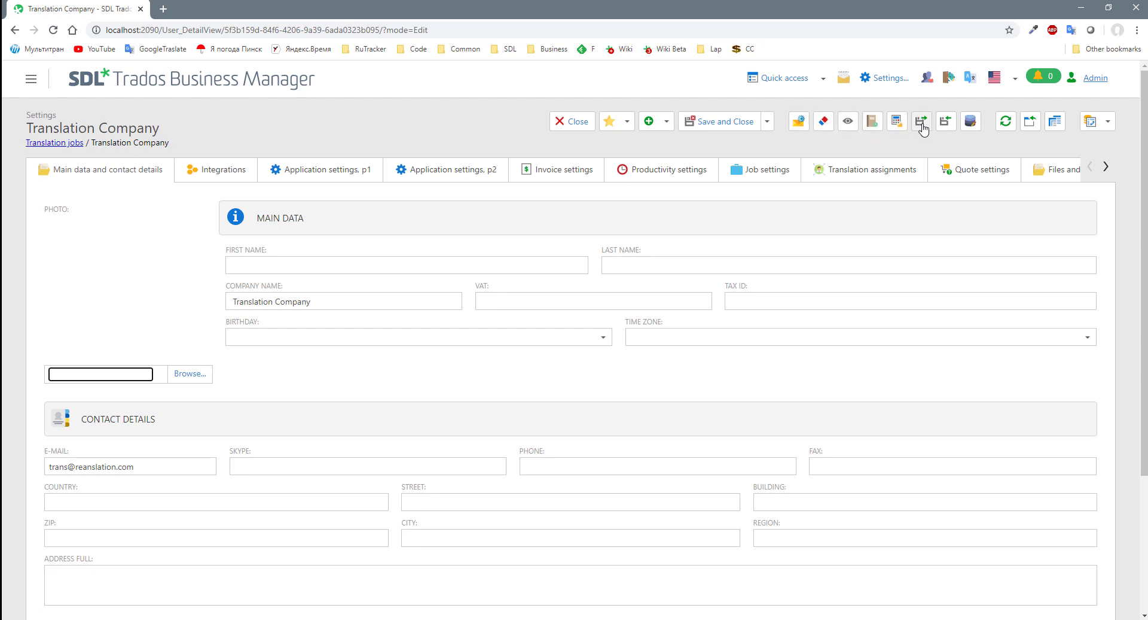
pyautogui.click(971, 122)
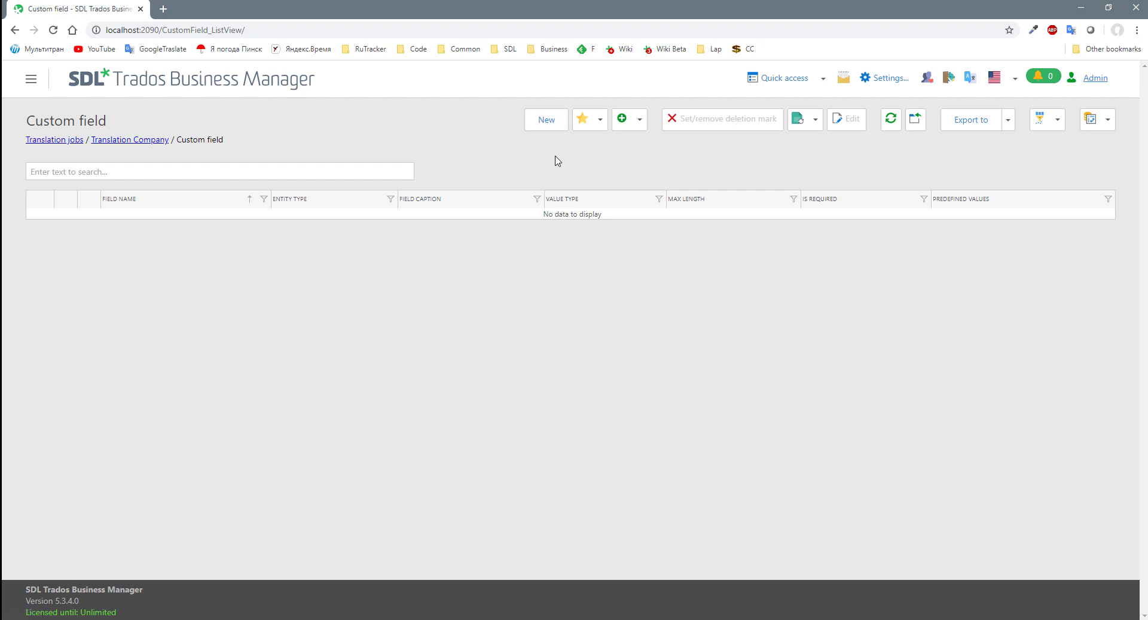
# - Start a new Reference data - Tax custom field named Comment, captioned 'Additional comments'
pyautogui.click(545, 119)
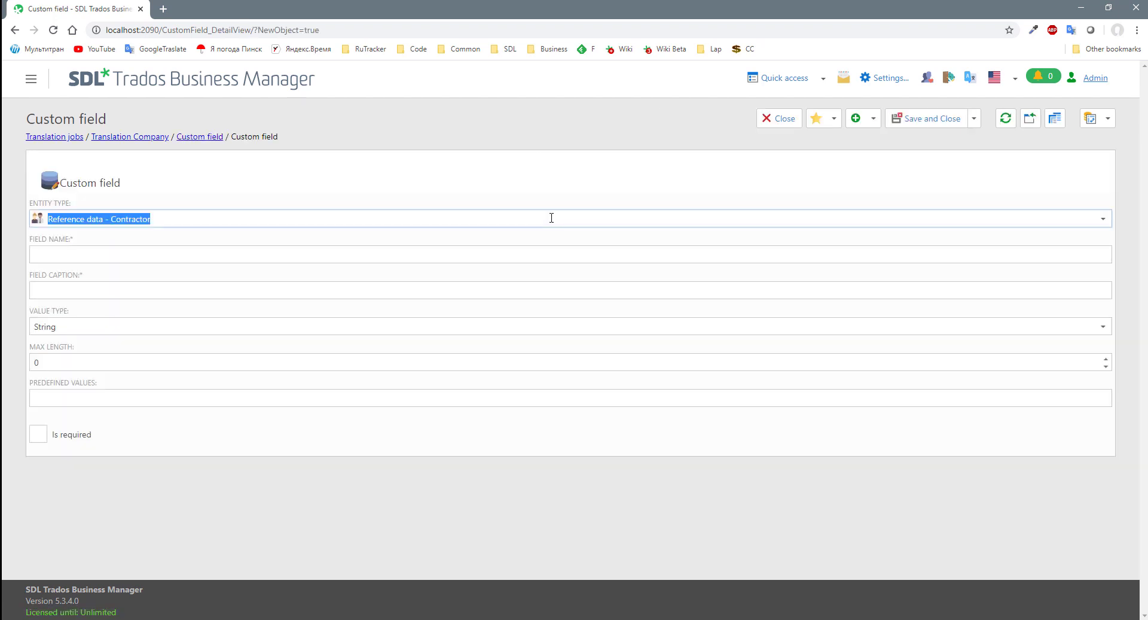
pyautogui.click(1103, 219)
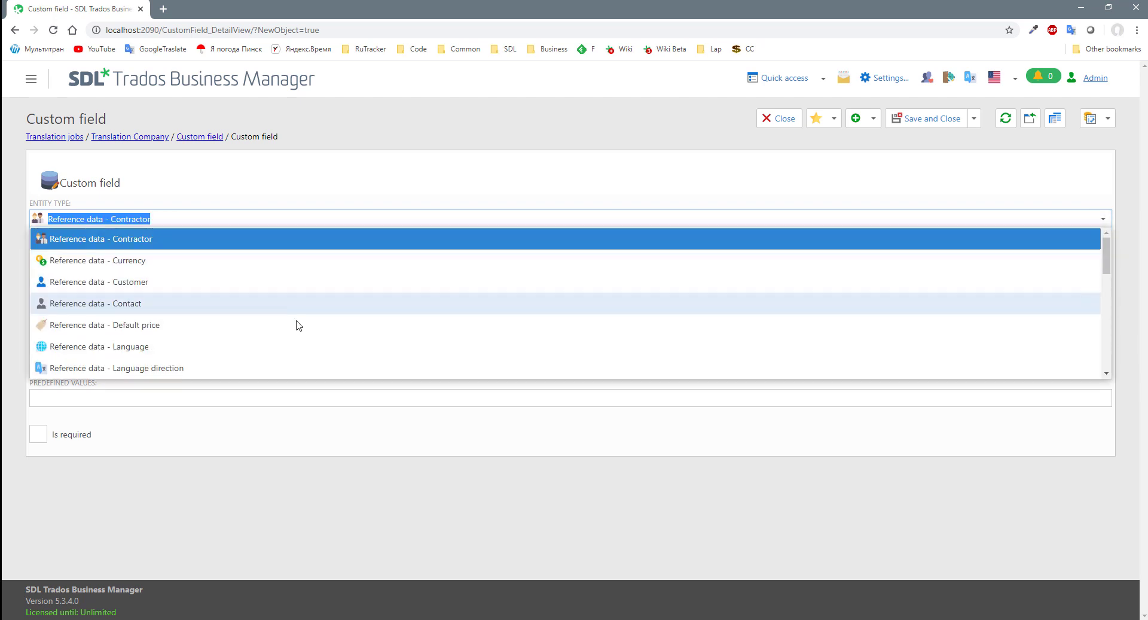
pyautogui.scroll(-3, 228, 320)
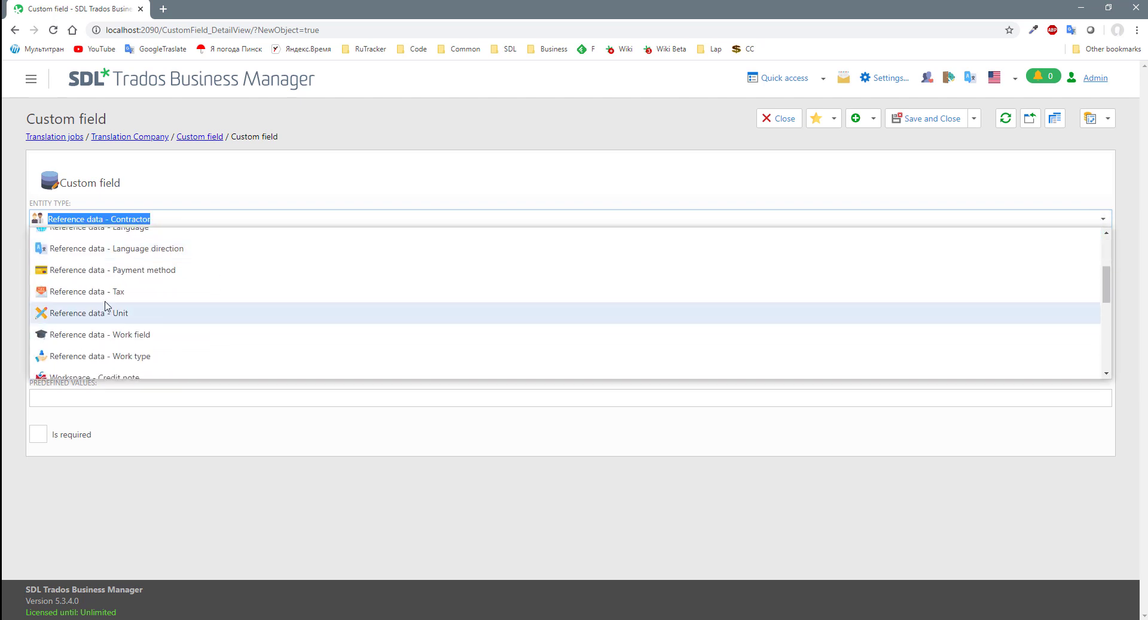
pyautogui.click(70, 295)
pyautogui.click(89, 252)
pyautogui.write('Comment')
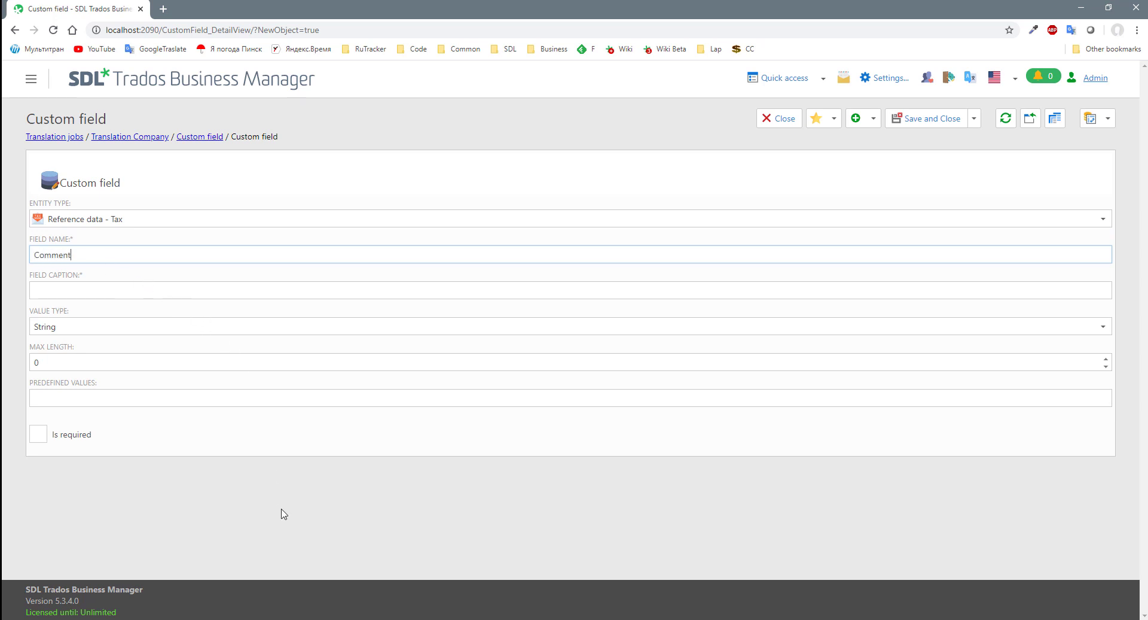
pyautogui.press('Tab')
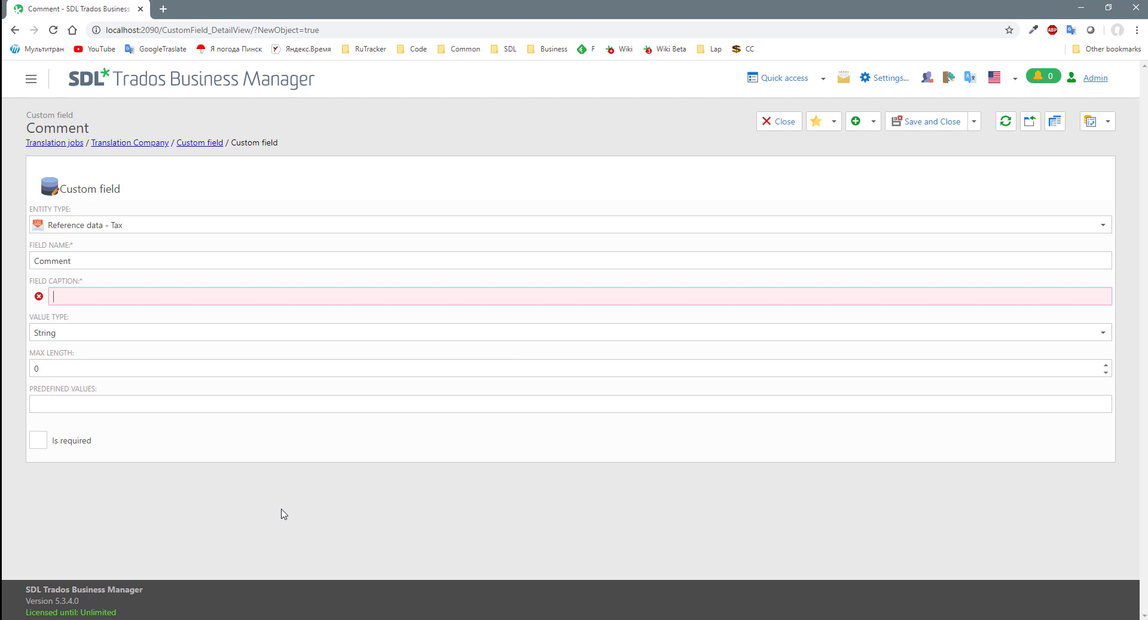
pyautogui.write('Additional comments')
# - Keep String type, set max length 5, mark the field required, and save it
pyautogui.doubleClick(86, 258)
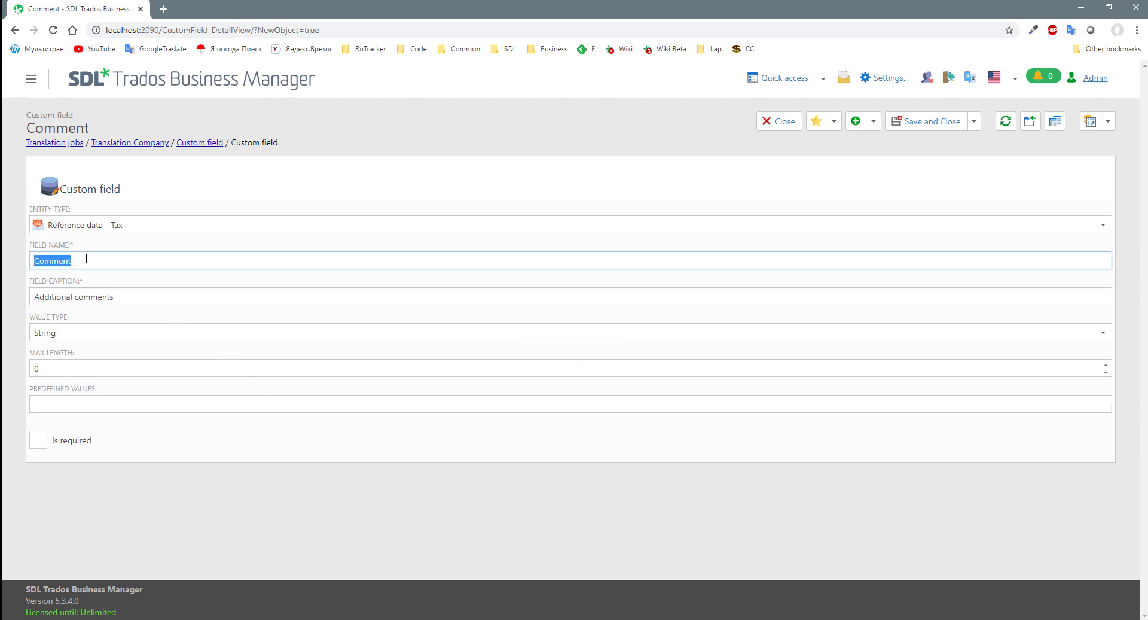
pyautogui.click(86, 259)
pyautogui.moveTo(87, 258); pyautogui.dragTo(5, 266)
pyautogui.click(94, 259)
pyautogui.click(73, 331)
pyautogui.click(73, 331)
pyautogui.click(60, 367)
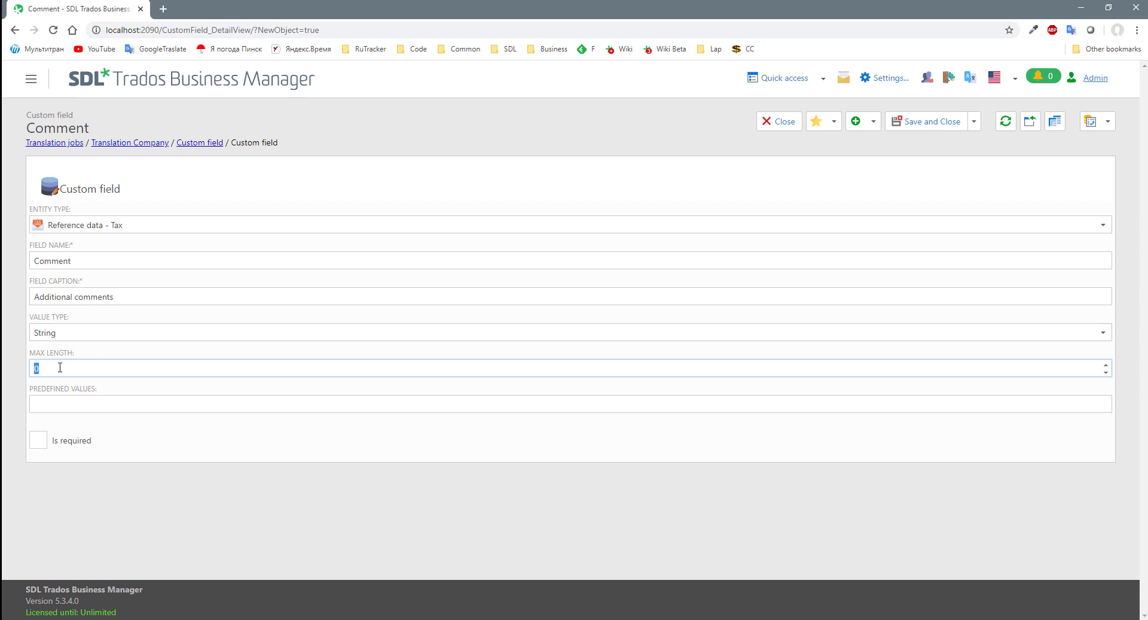
pyautogui.write('5')
pyautogui.click(65, 406)
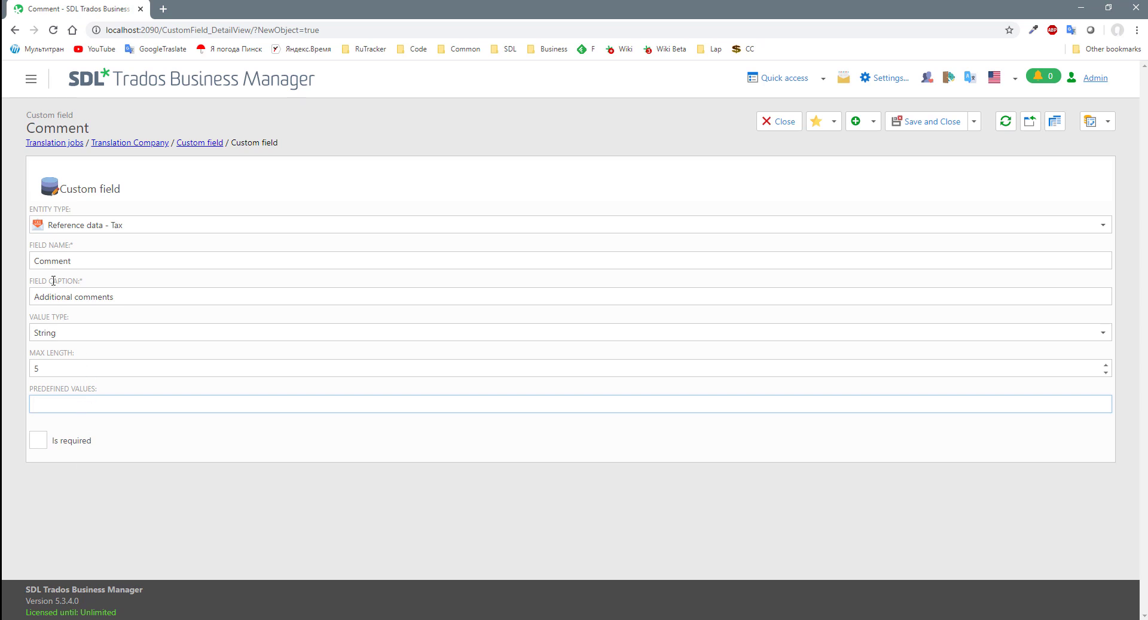
pyautogui.moveTo(74, 260); pyautogui.dragTo(5, 272)
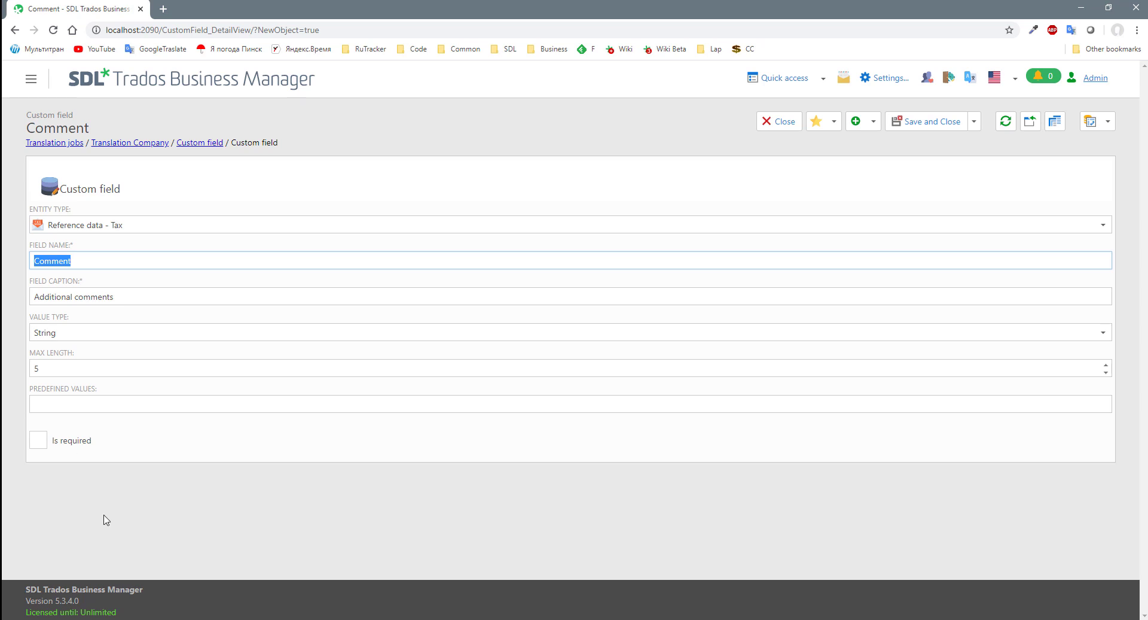
pyautogui.click(37, 439)
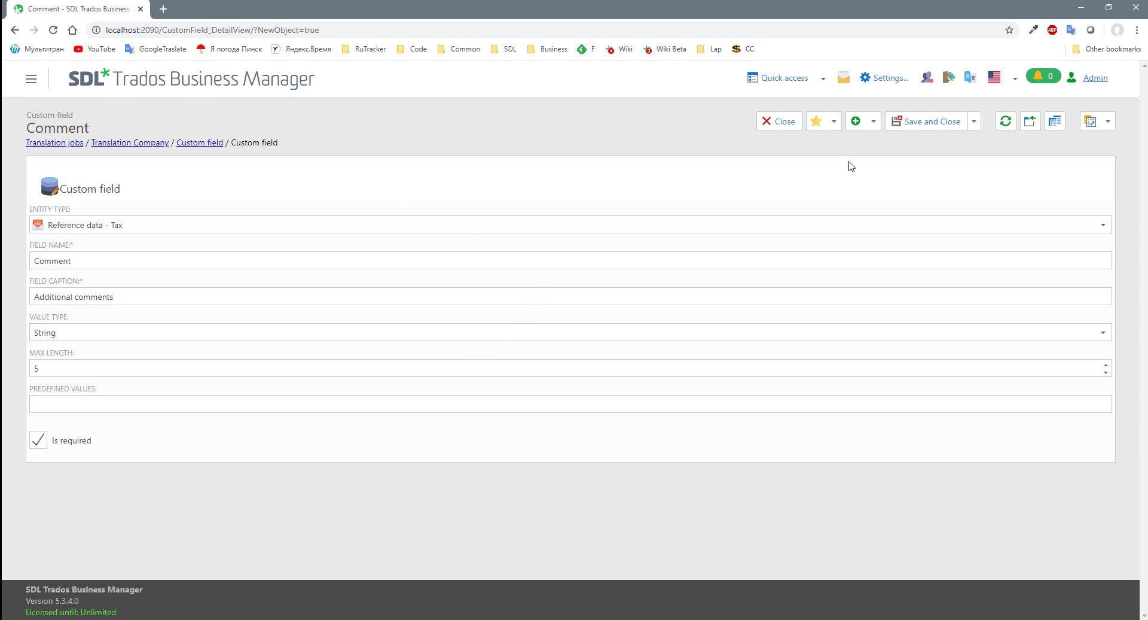
pyautogui.click(918, 125)
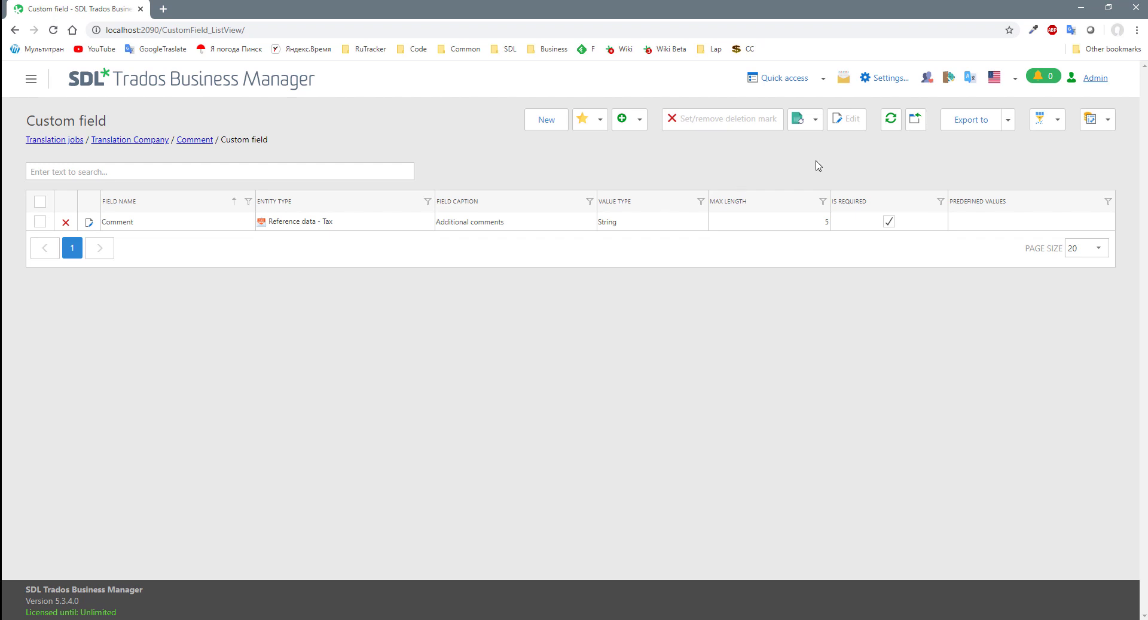
# - Log off through the Admin dropdown in the top bar
pyautogui.click(1094, 78)
pyautogui.click(1087, 122)
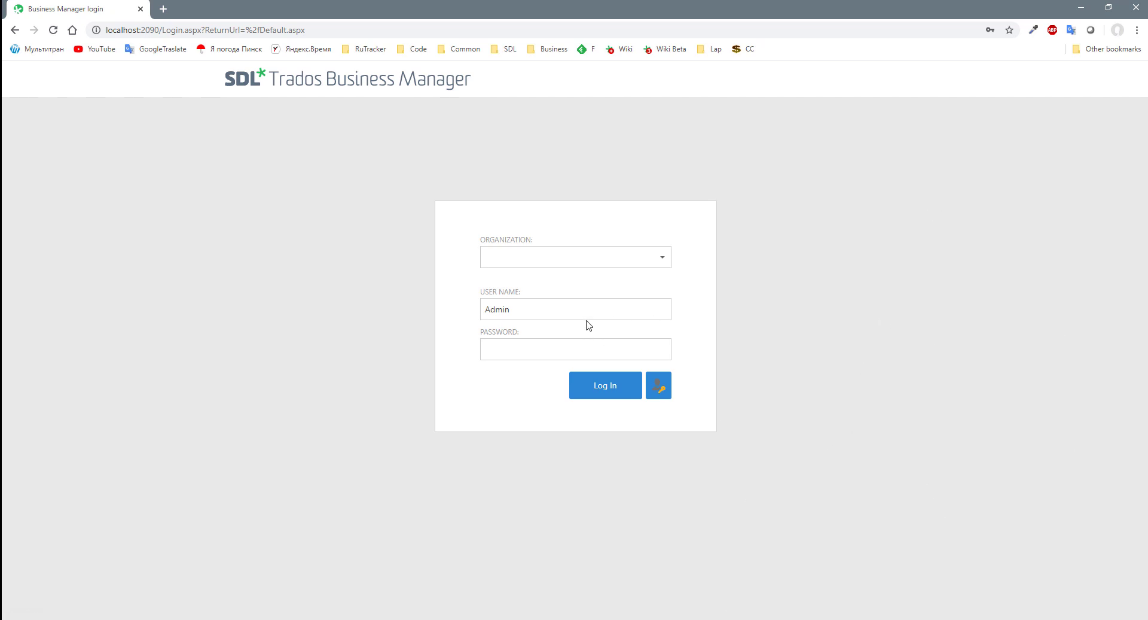
# - Sign back in and open the Taxes list under Reference data
pyautogui.click(606, 386)
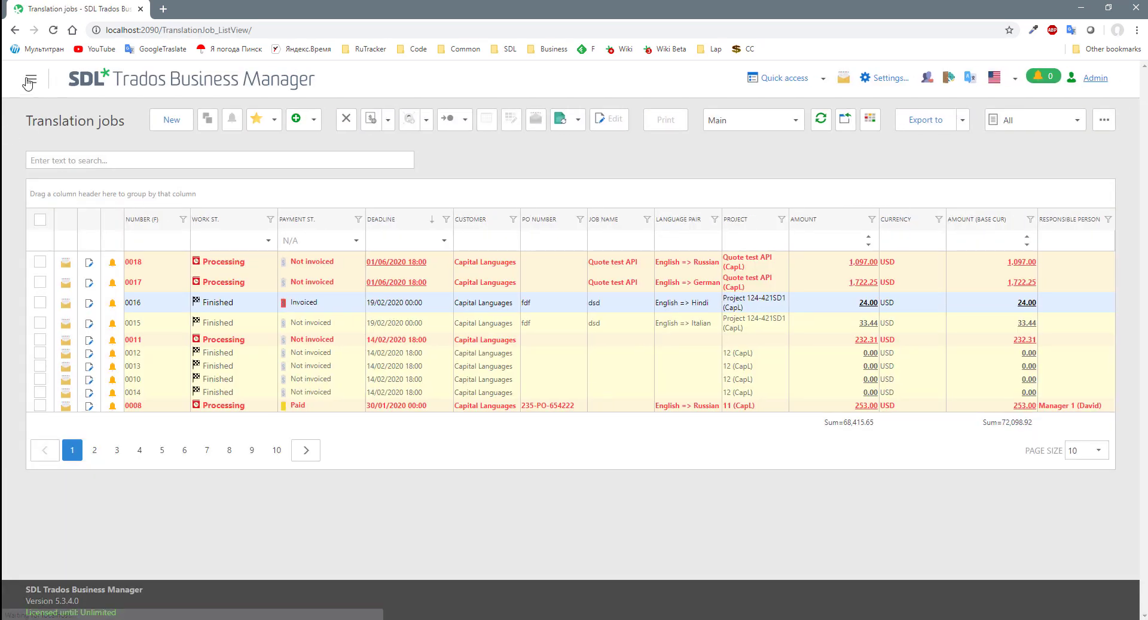
pyautogui.click(31, 79)
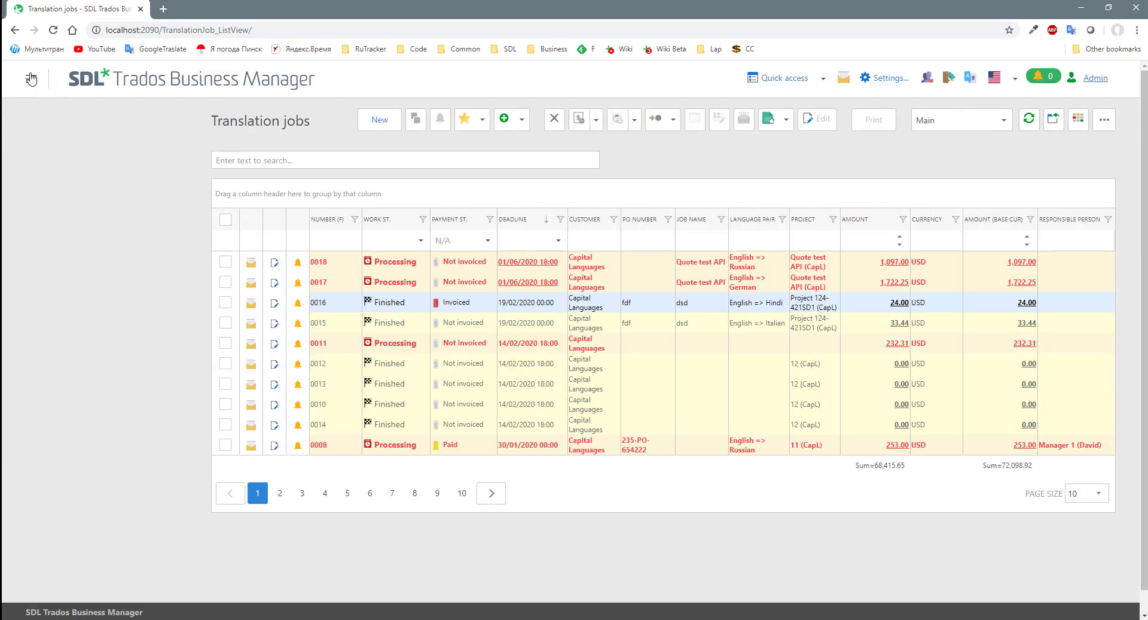
pyautogui.click(105, 127)
pyautogui.click(84, 154)
pyautogui.scroll(-2, 114, 347)
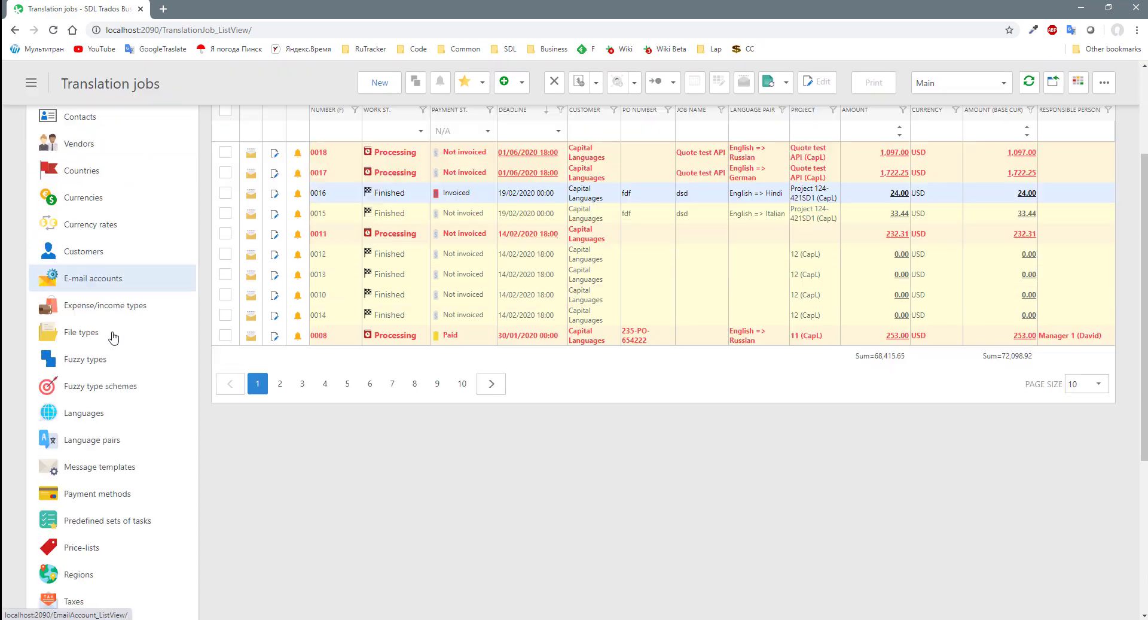
pyautogui.scroll(-2, 114, 346)
pyautogui.click(75, 464)
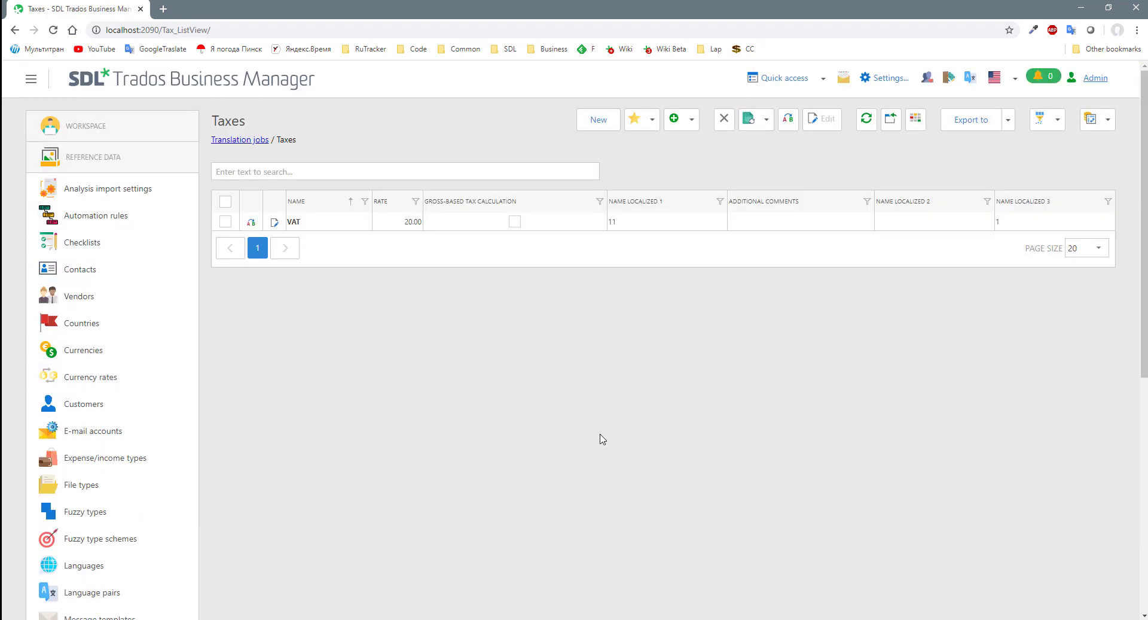
pyautogui.click(28, 79)
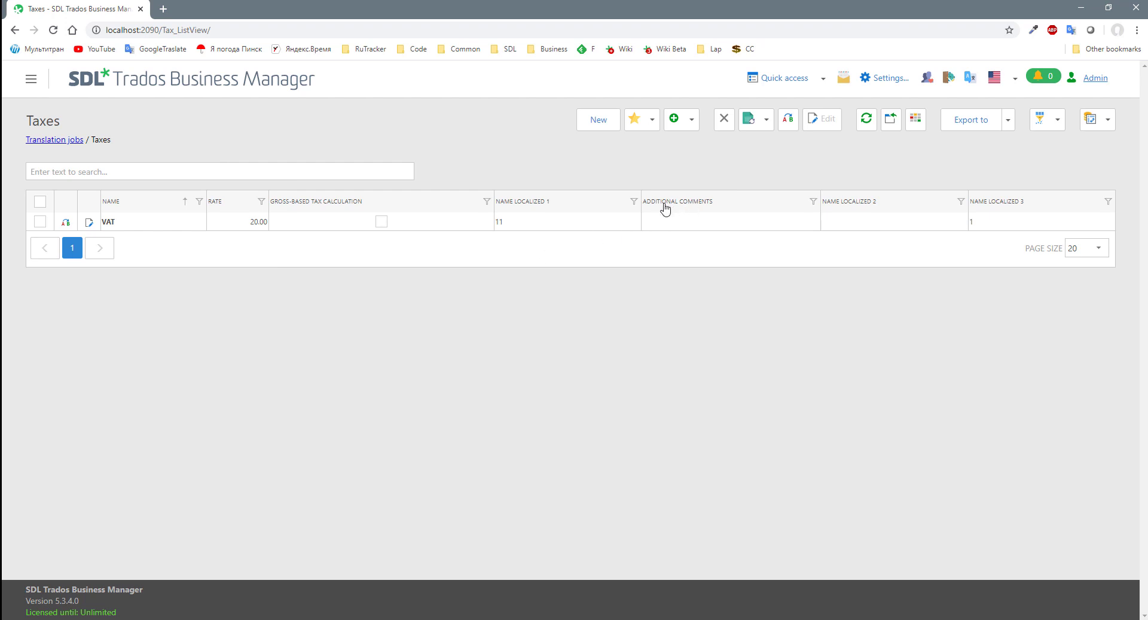
# - Hide Additional Comments, restore it via Column Chooser, and move Name Localized 3 before it
pyautogui.rightClick(695, 204)
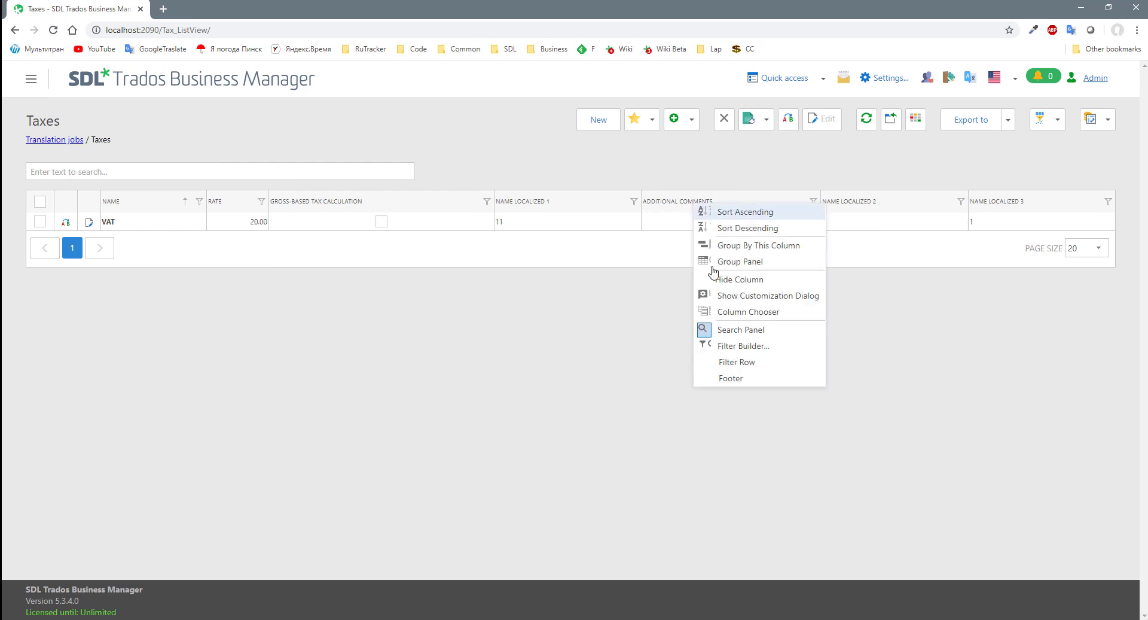
pyautogui.click(715, 281)
pyautogui.rightClick(643, 210)
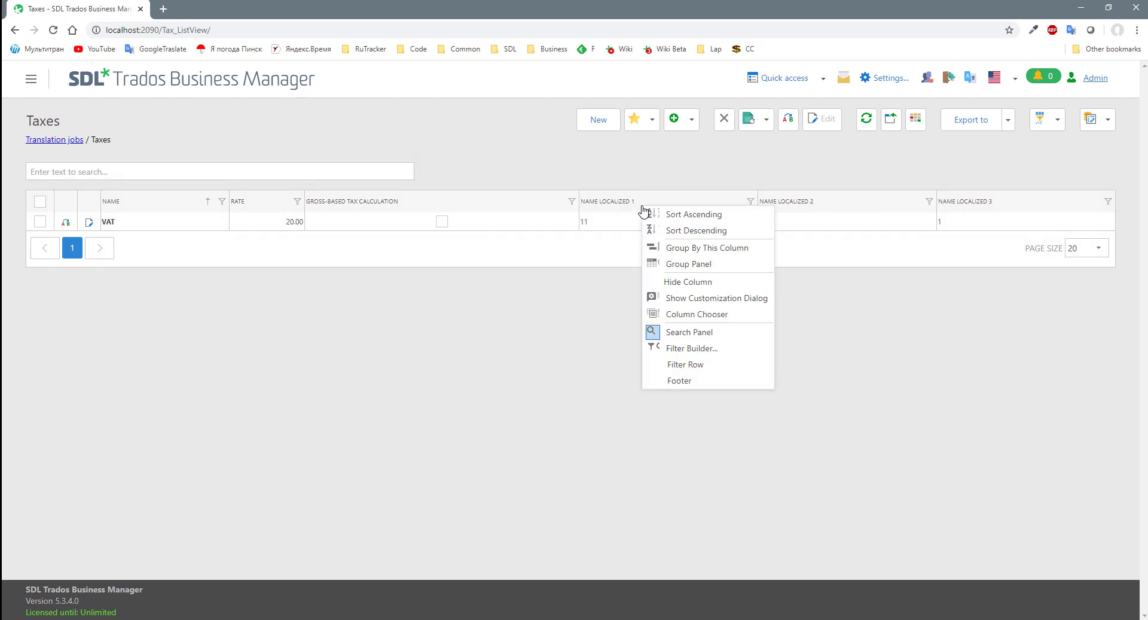
pyautogui.click(685, 314)
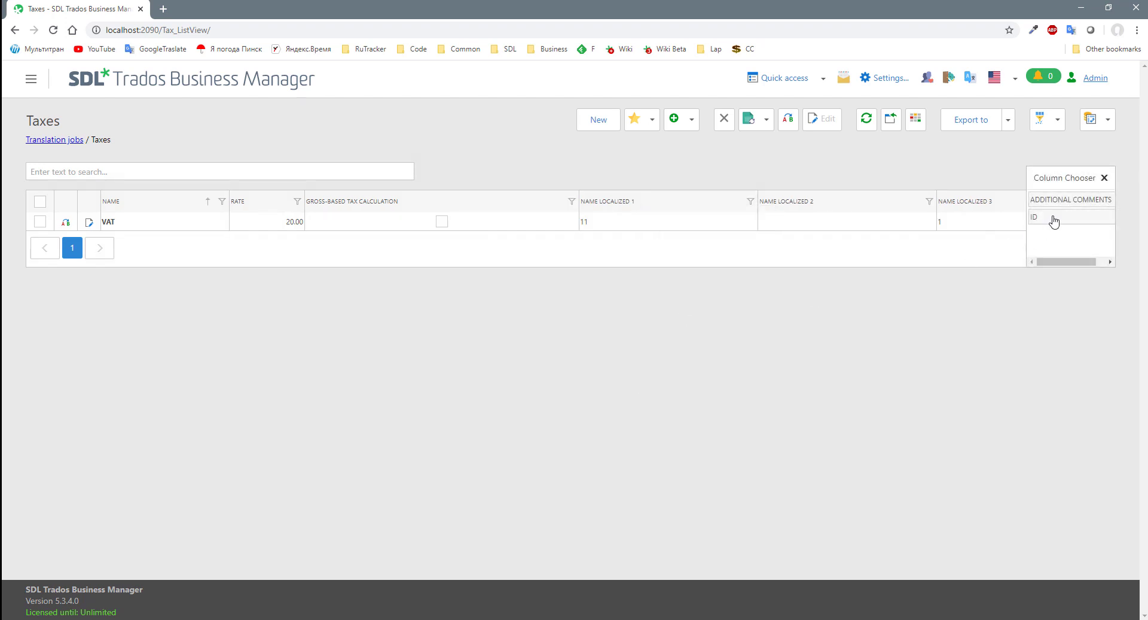
pyautogui.moveTo(1059, 201); pyautogui.dragTo(976, 205)
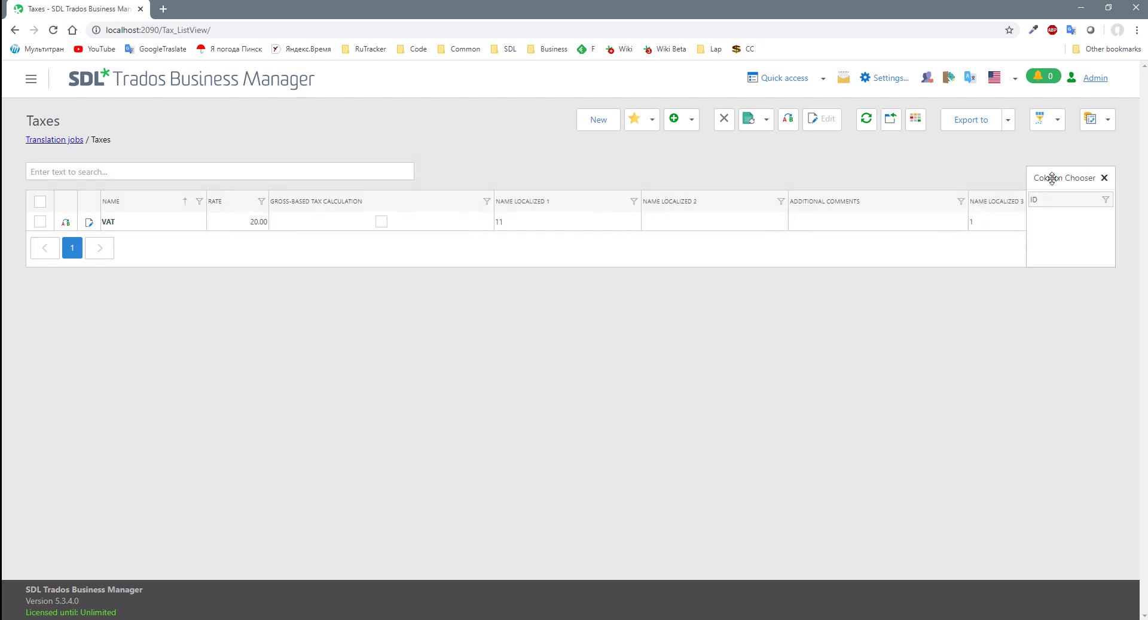
pyautogui.click(1104, 177)
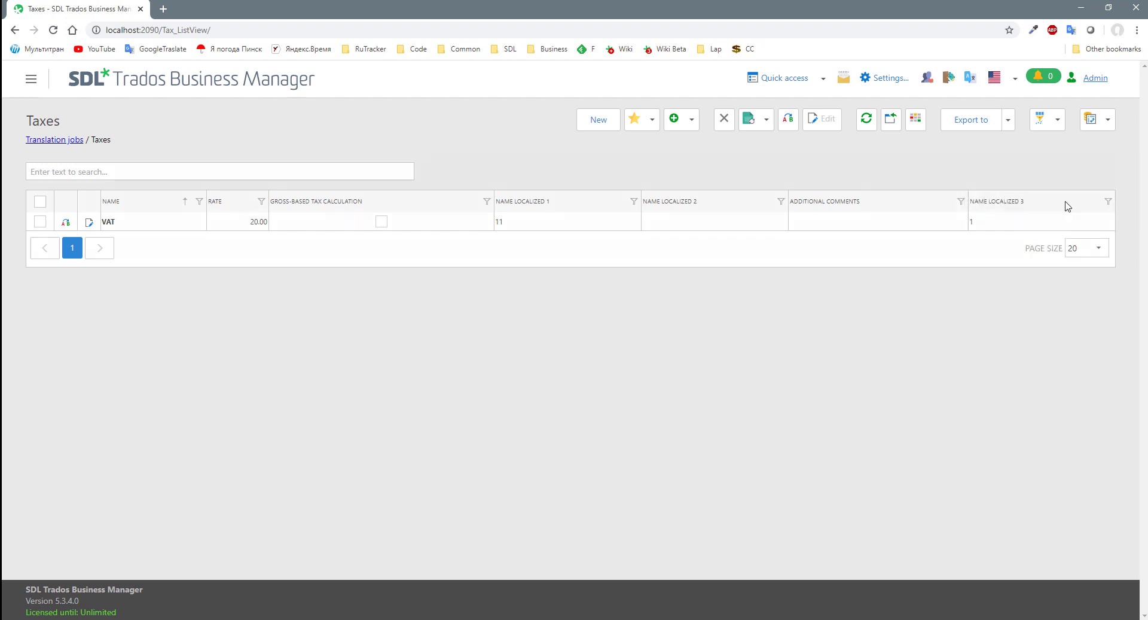
pyautogui.moveTo(1061, 210); pyautogui.dragTo(801, 203)
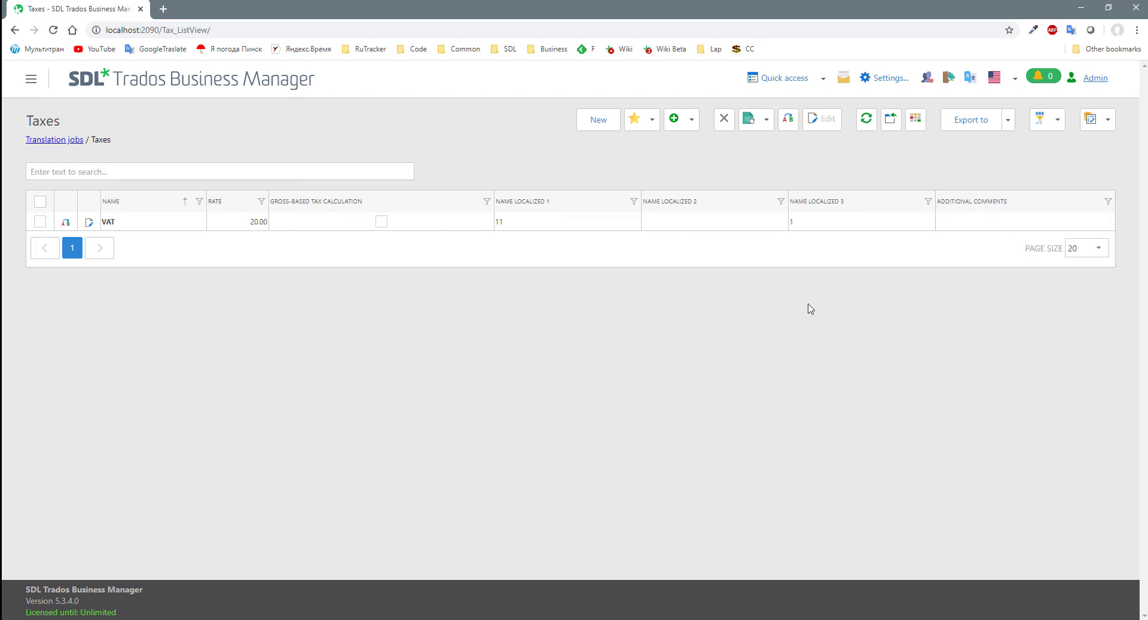
# - Edit VAT with Name Localized 3 '2' and Additional comments '12', then save
pyautogui.click(537, 227)
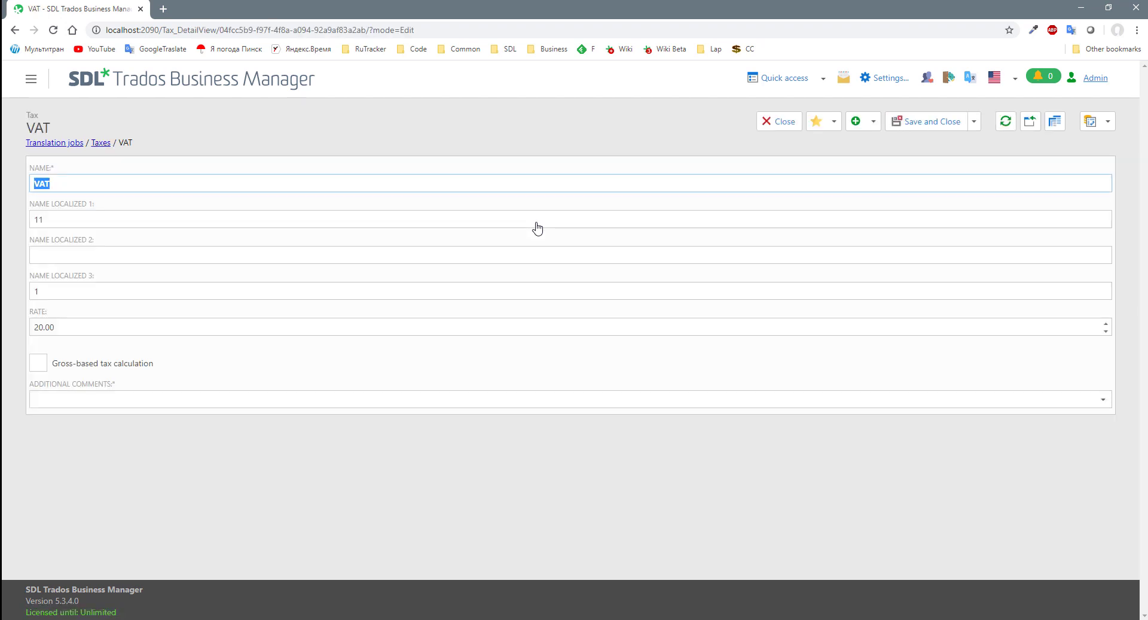
pyautogui.click(49, 291)
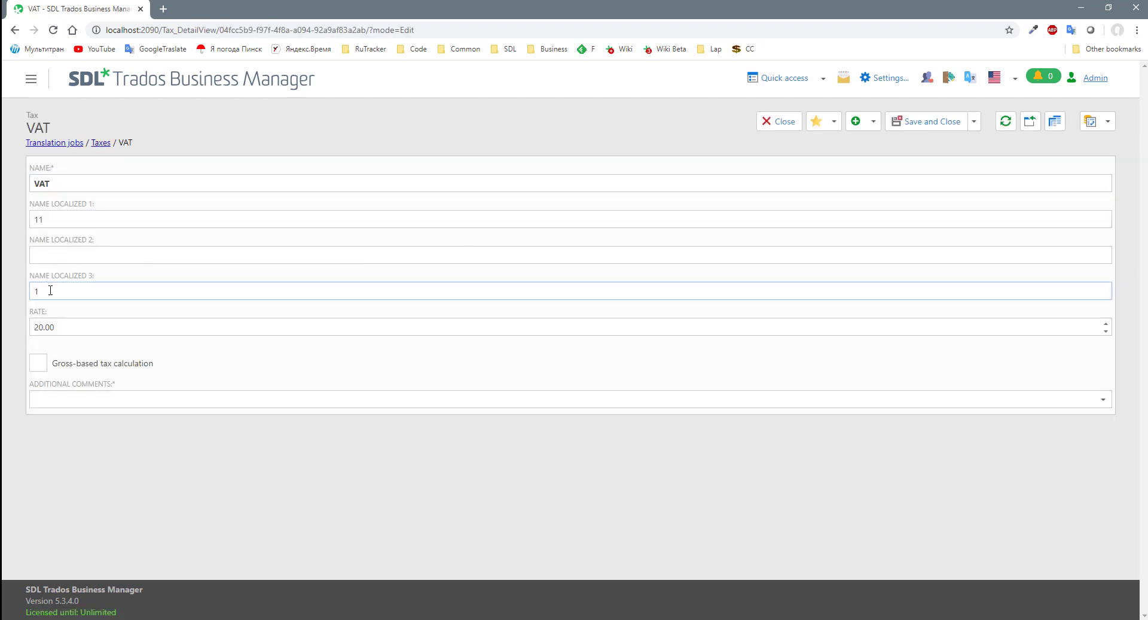
pyautogui.write('2')
pyautogui.click(927, 130)
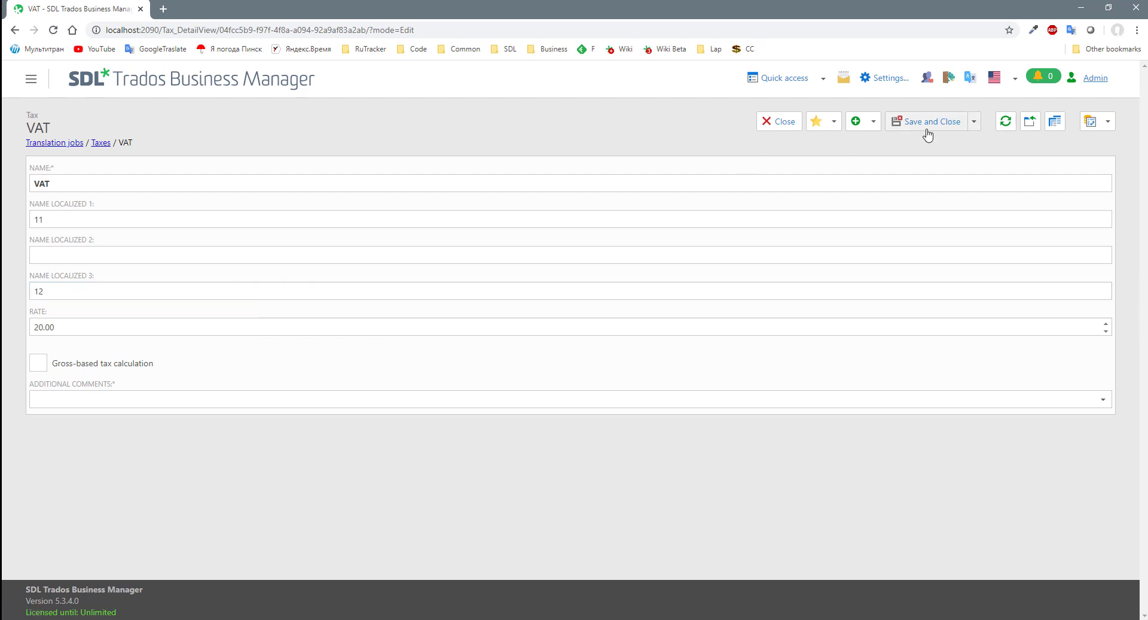
pyautogui.click(915, 126)
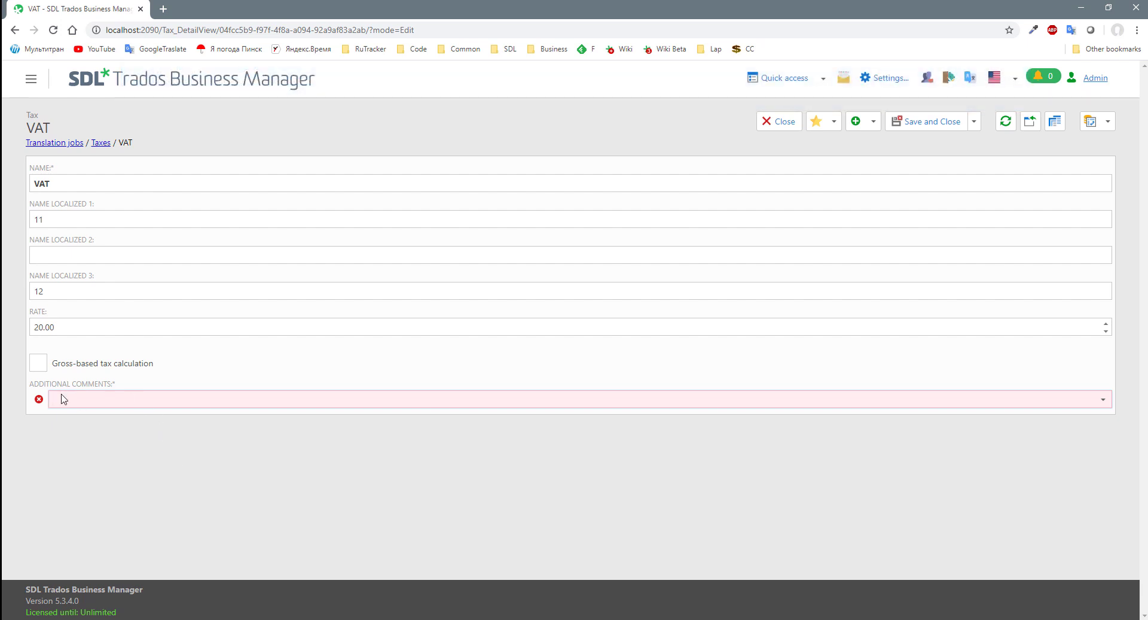
pyautogui.write('12')
pyautogui.click(907, 121)
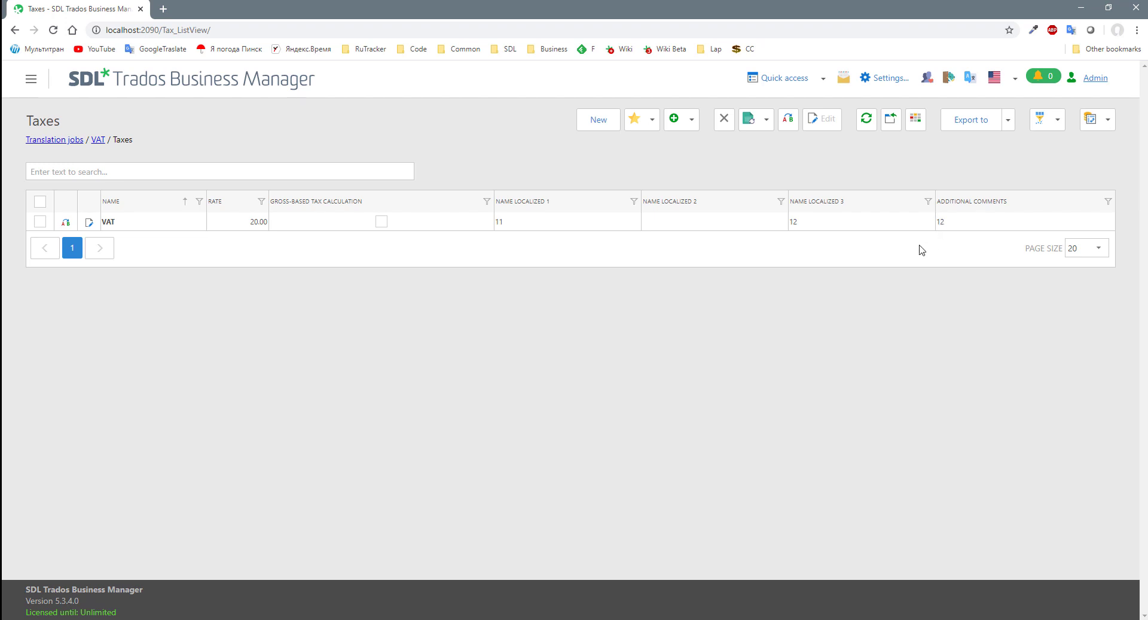
# - Open the VAT row and put the cursor in its Additional comments field
pyautogui.click(958, 223)
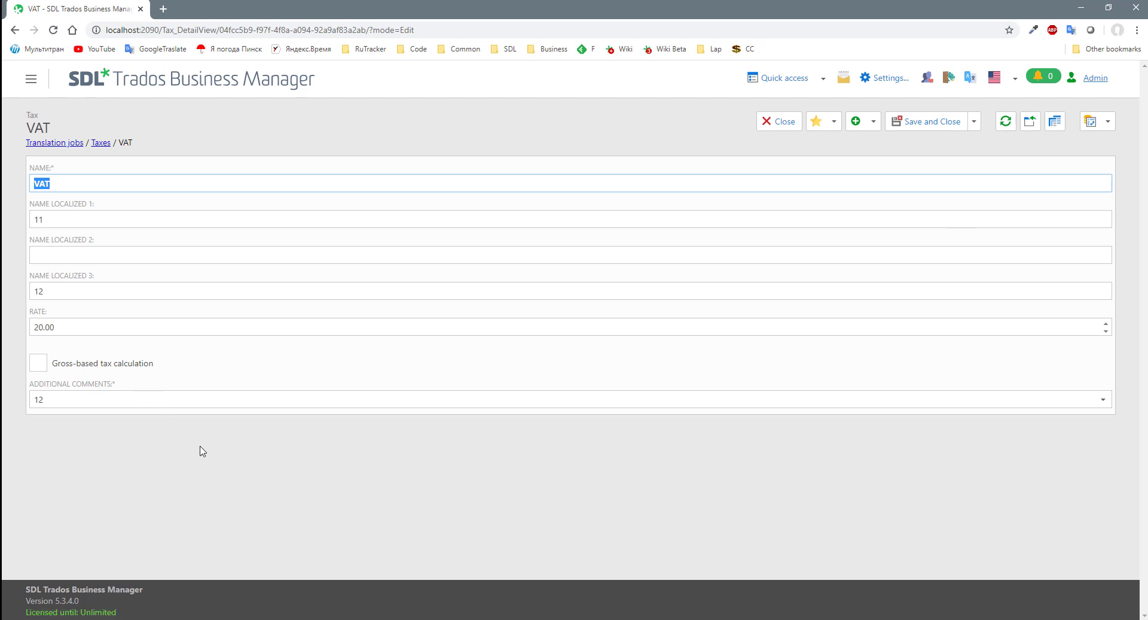
pyautogui.click(74, 405)
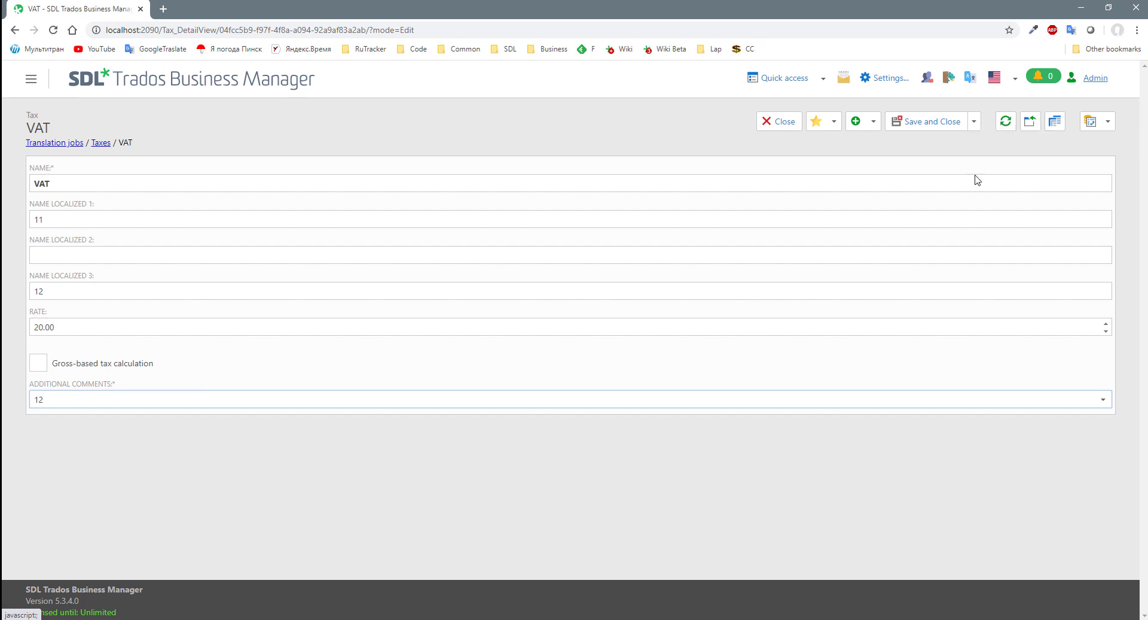
# - Bring up the Tax DetailView layout customization and collapse the SimpleEditors group
pyautogui.click(1054, 122)
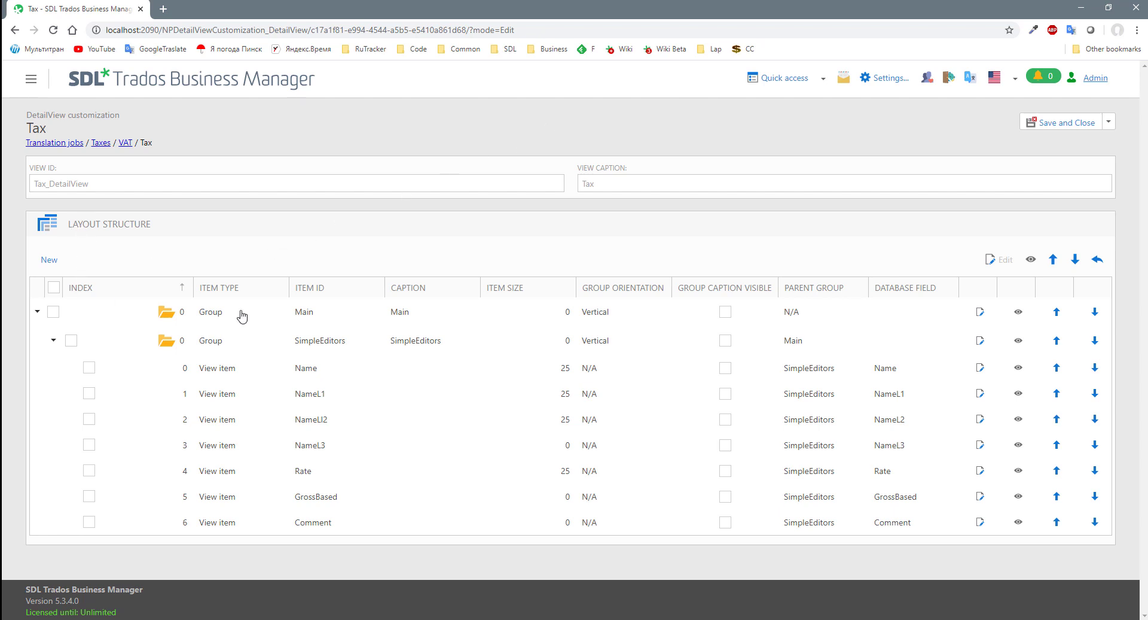
pyautogui.click(53, 339)
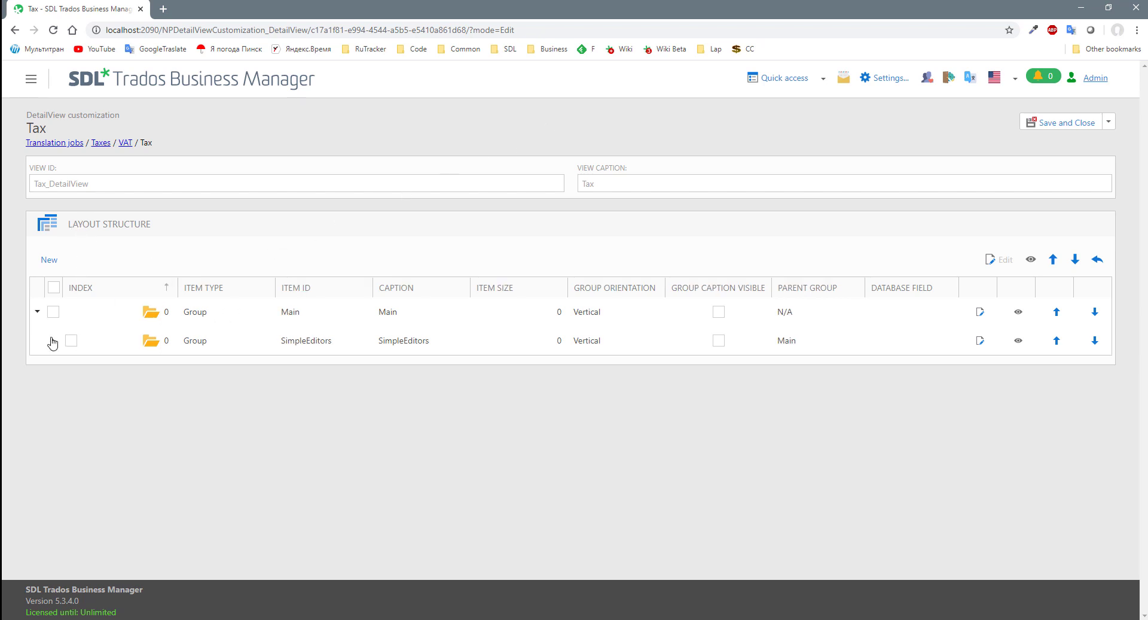
pyautogui.click(37, 311)
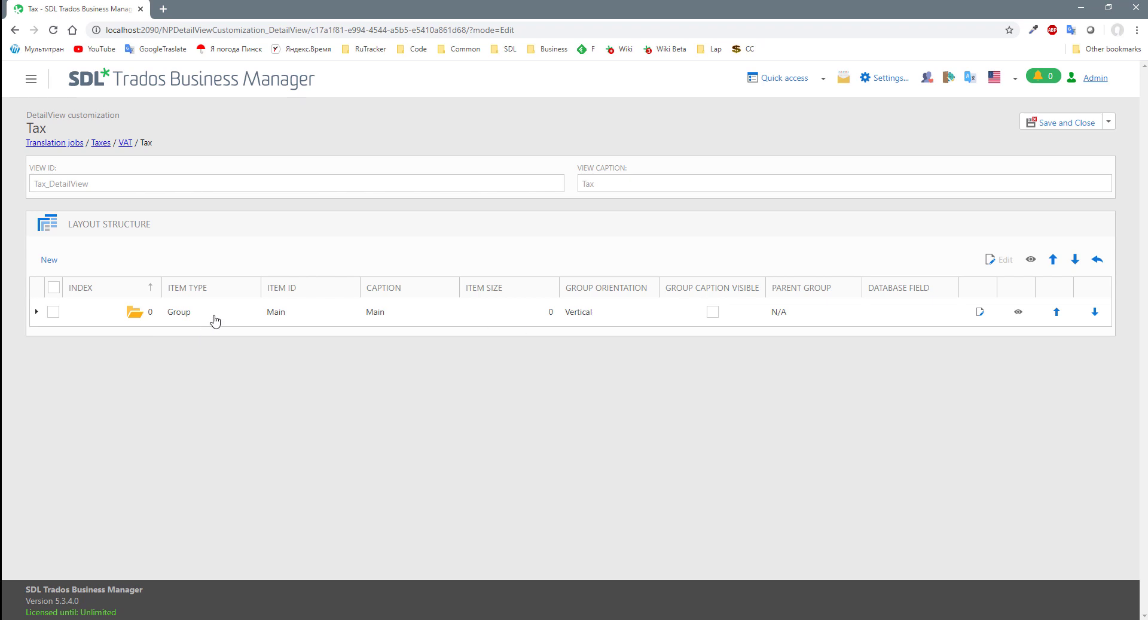
pyautogui.click(36, 312)
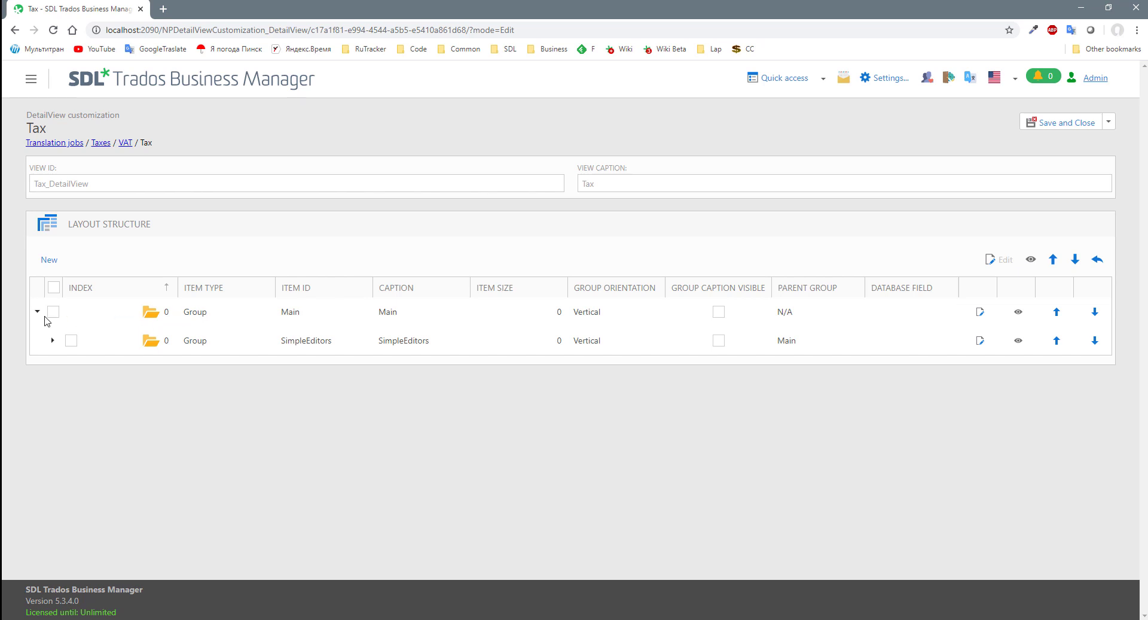
pyautogui.click(37, 312)
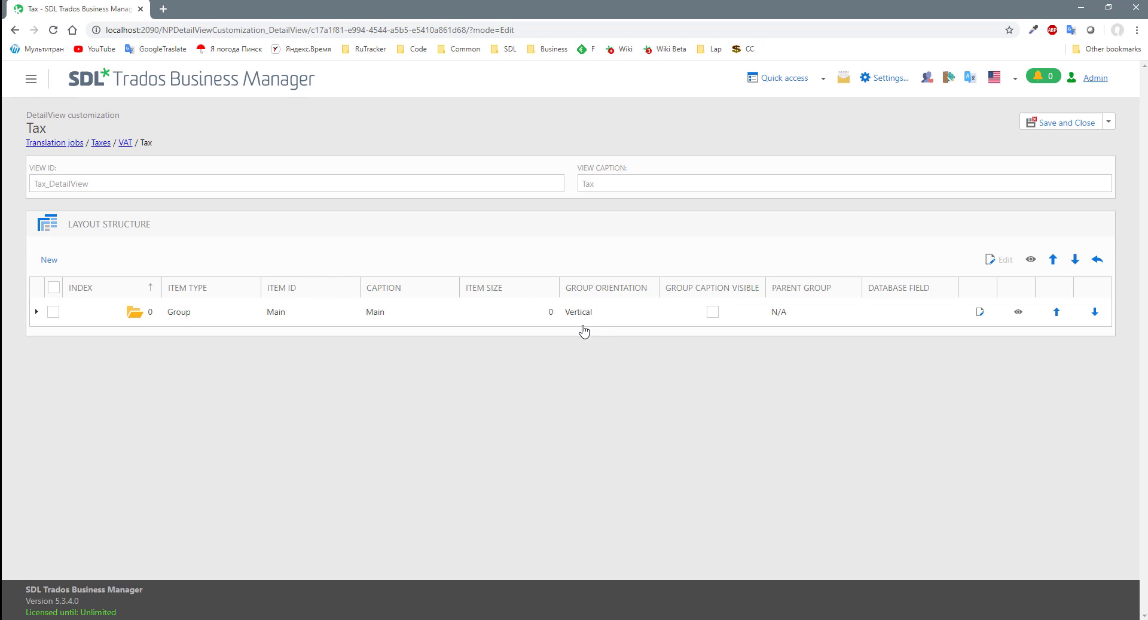
# - Set the Main group's orientation to Horizontal
pyautogui.doubleClick(247, 316)
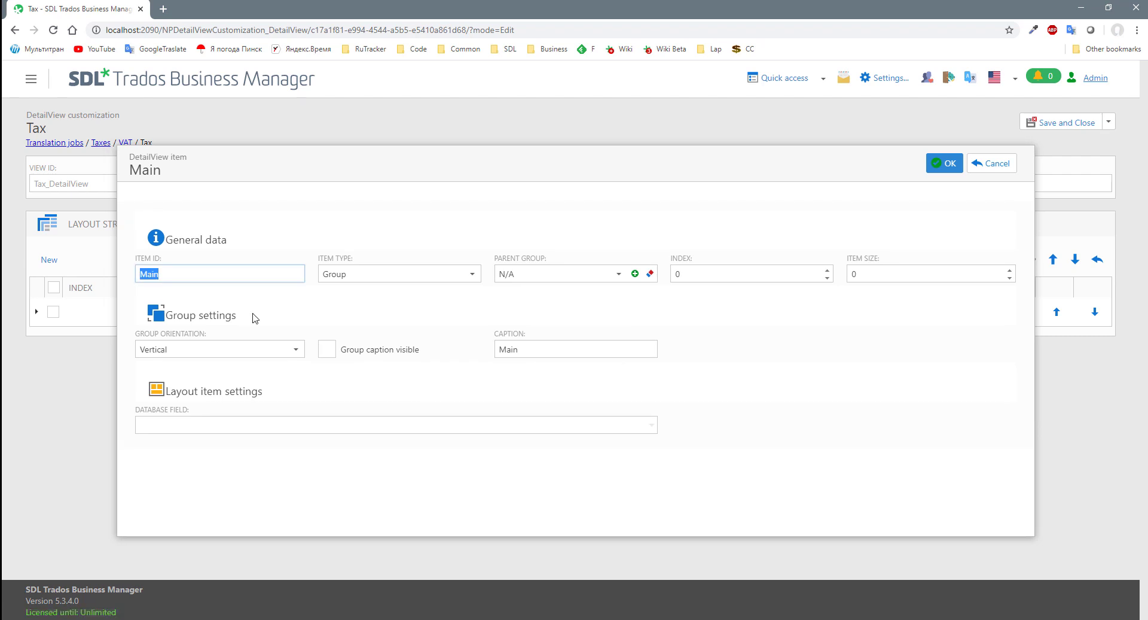
pyautogui.click(295, 355)
pyautogui.click(191, 411)
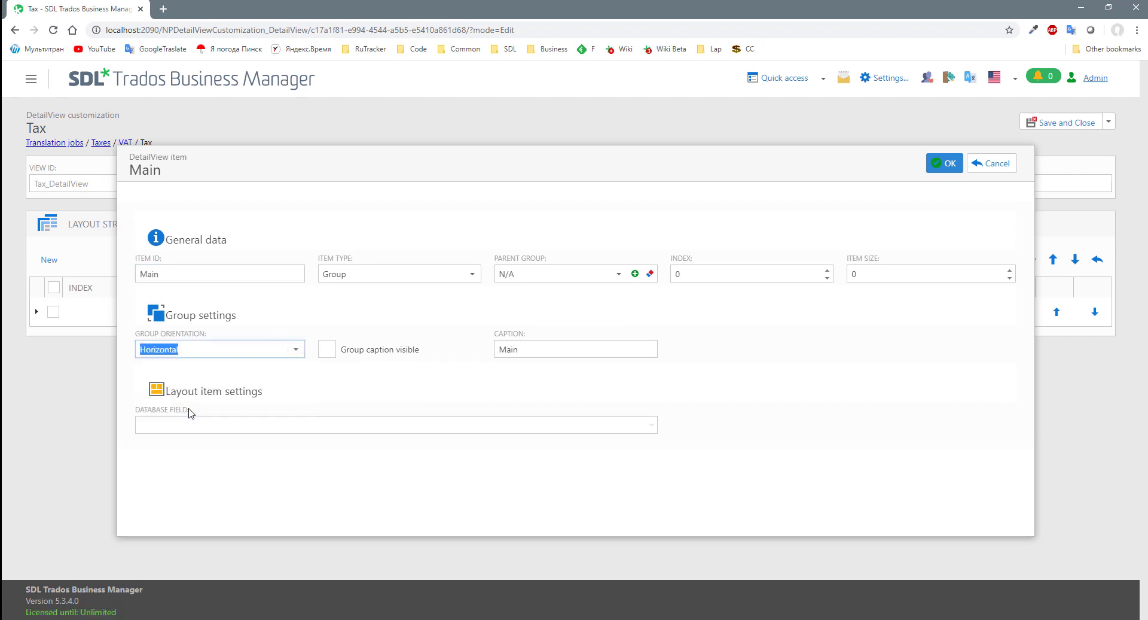
pyautogui.click(944, 167)
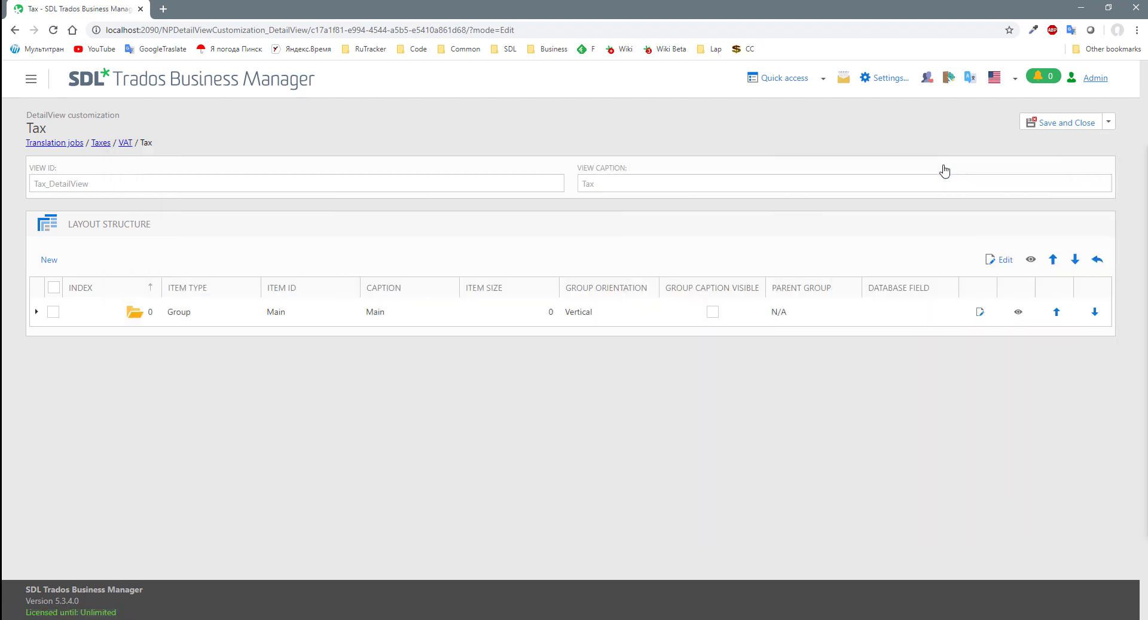
# - Set SimpleEditors to Horizontal as well and save the layout
pyautogui.click(37, 311)
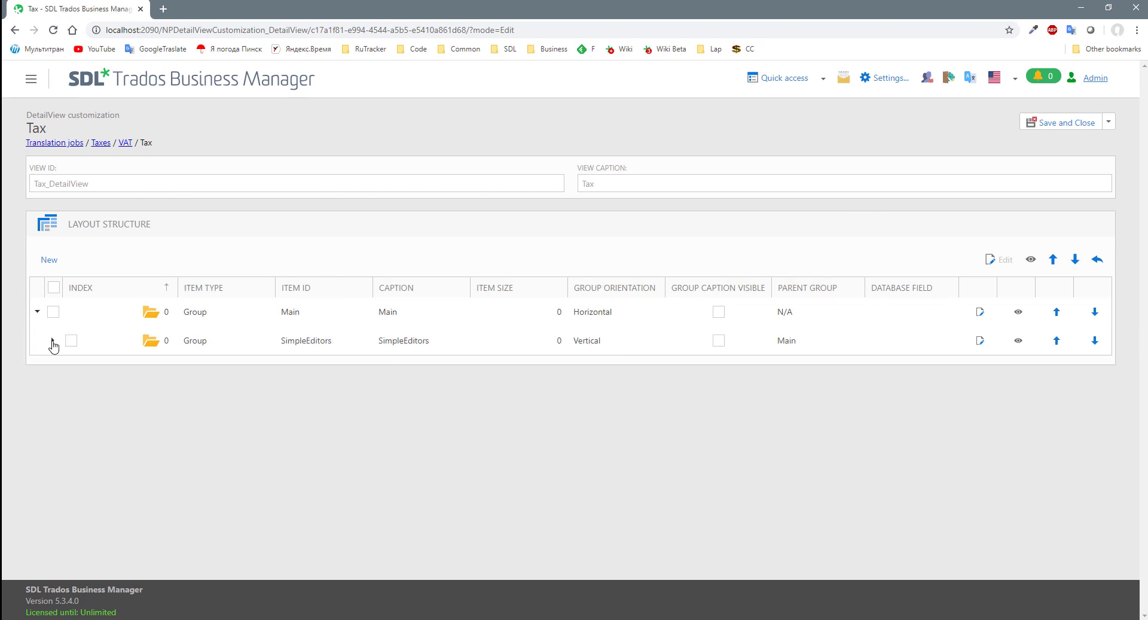
pyautogui.click(53, 342)
pyautogui.doubleClick(616, 340)
pyautogui.click(293, 350)
pyautogui.click(191, 406)
pyautogui.click(928, 168)
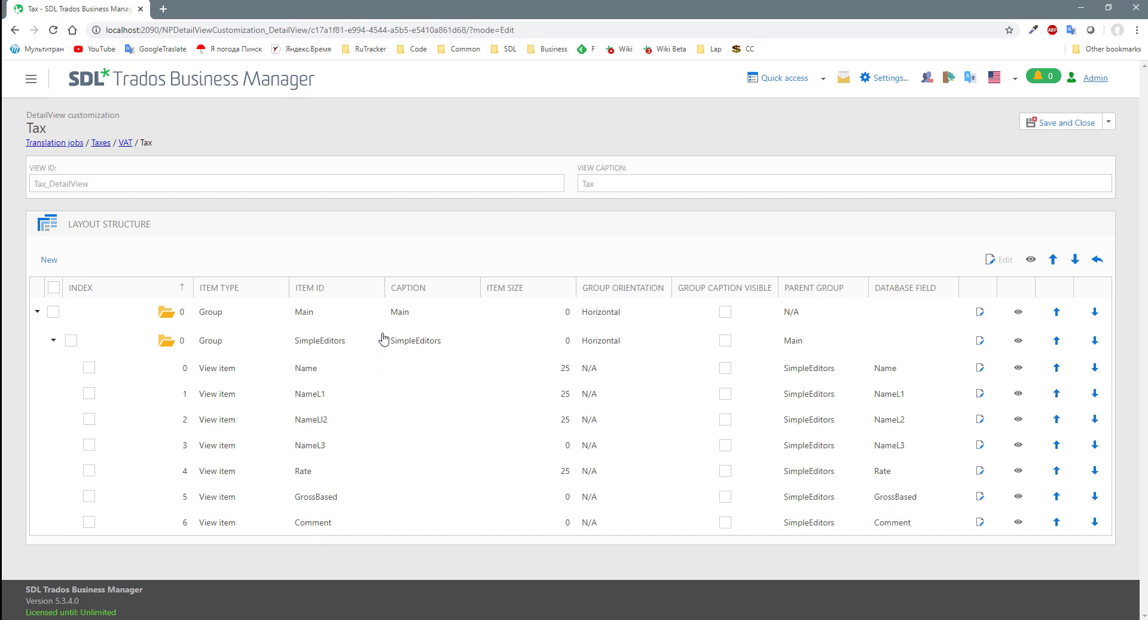
pyautogui.click(1063, 127)
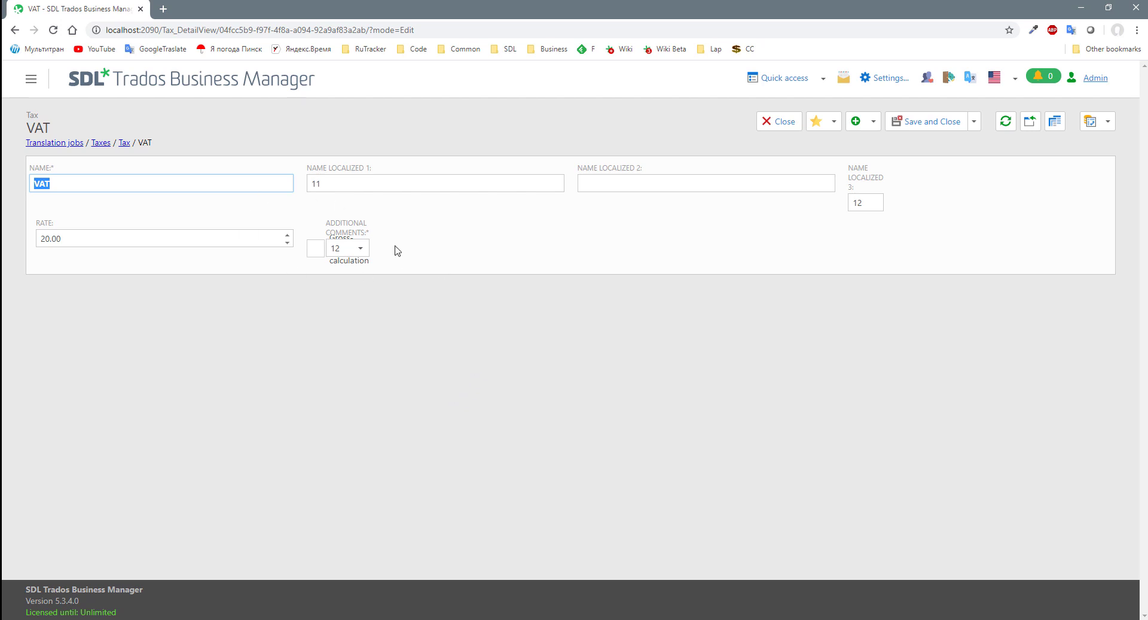
# - Inspect the side-by-side VAT fields, then return to the Tax layout customization
pyautogui.tripleClick(405, 271)
pyautogui.click(392, 256)
pyautogui.tripleClick(289, 212)
pyautogui.click(360, 220)
pyautogui.click(1053, 121)
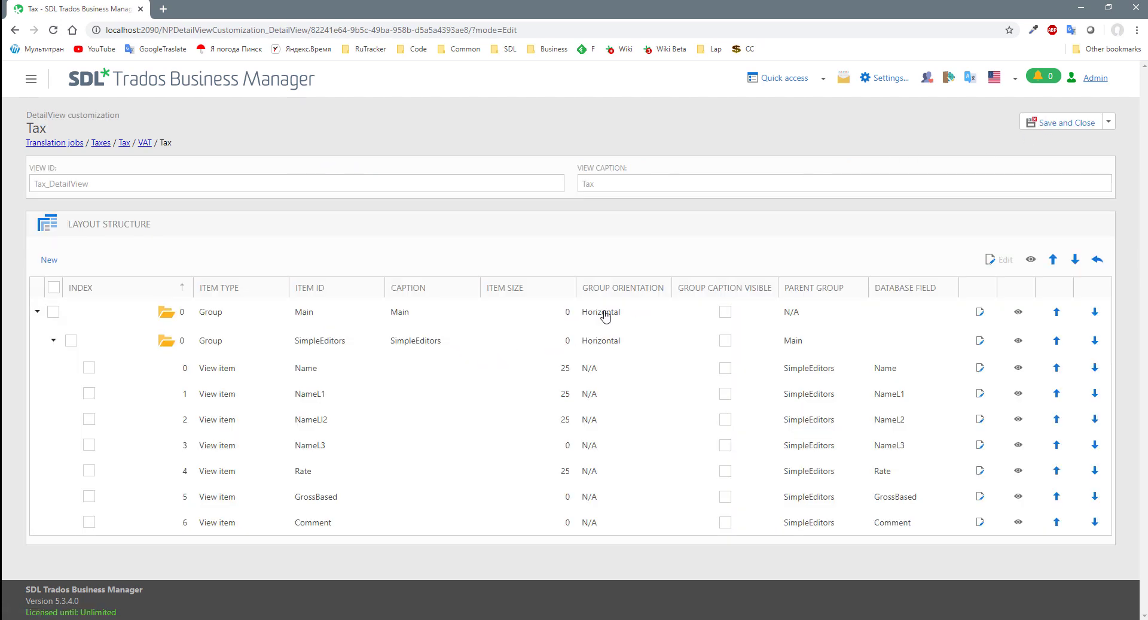
# - Switch the Main group's orientation back to Vertical
pyautogui.doubleClick(605, 316)
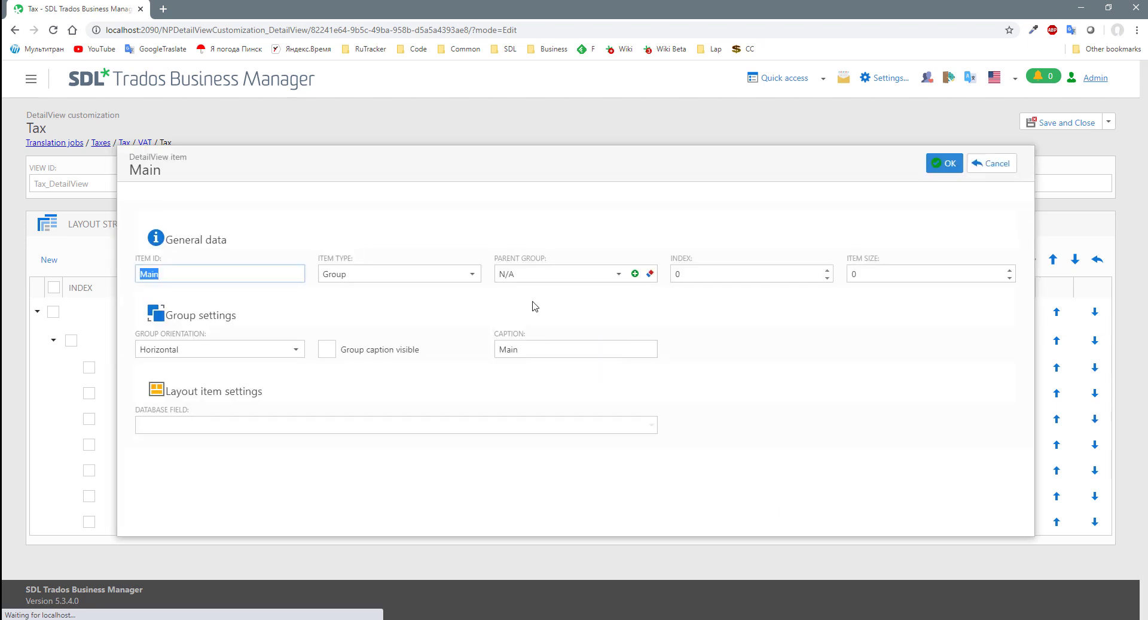
pyautogui.click(266, 349)
pyautogui.click(945, 163)
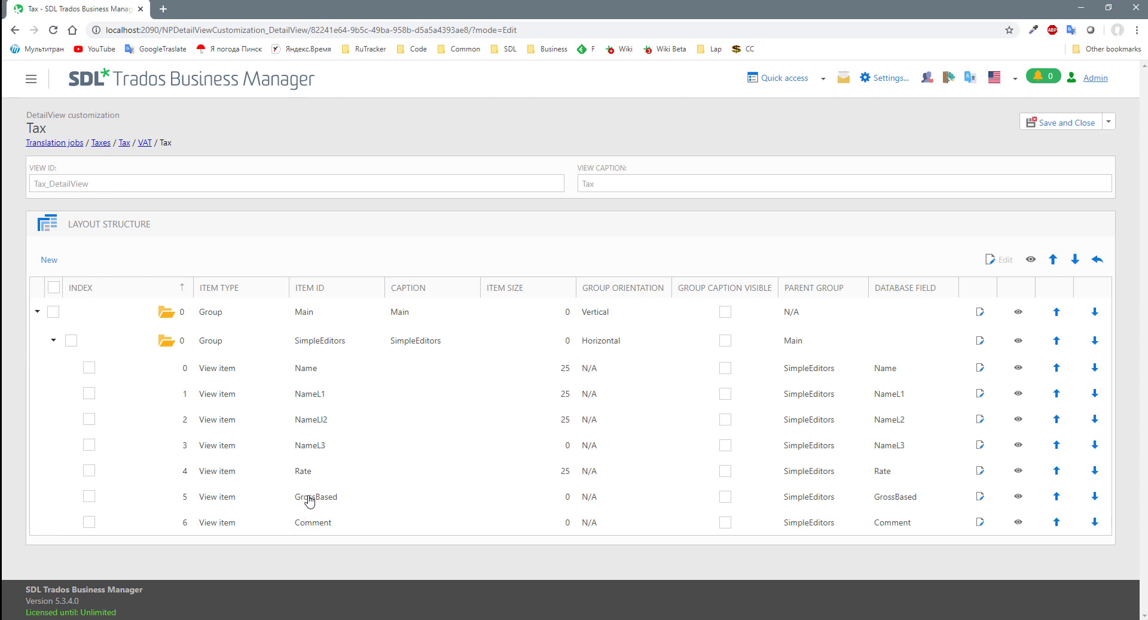
# - Drag GrossBased and Comment out of SimpleEditors into the Main group
pyautogui.moveTo(309, 504); pyautogui.dragTo(266, 317)
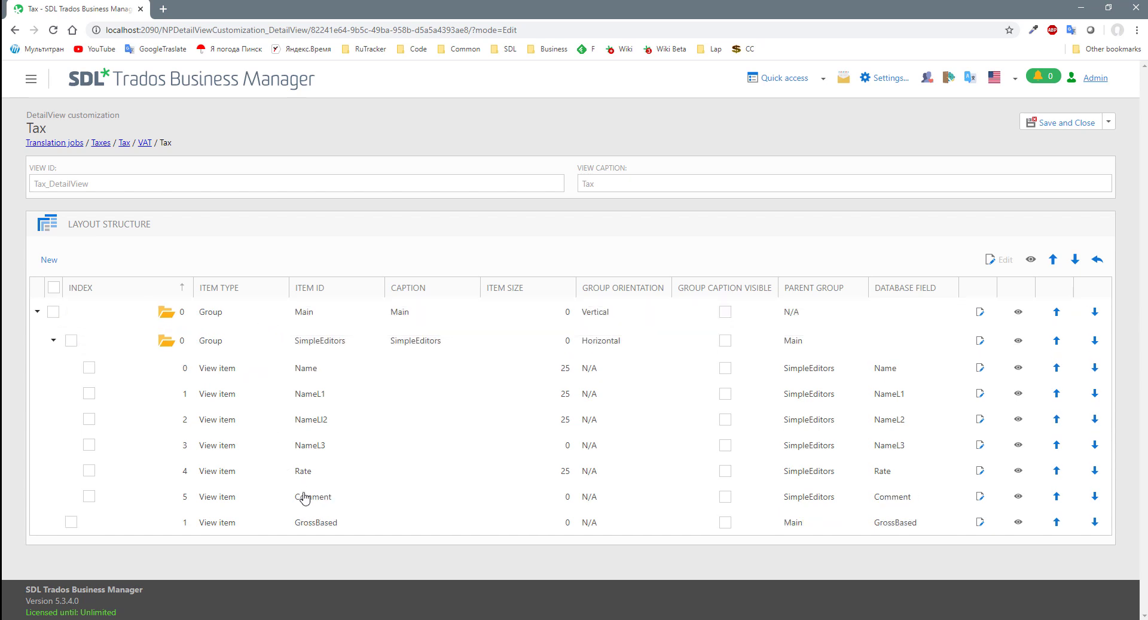
pyautogui.moveTo(305, 502); pyautogui.dragTo(236, 317)
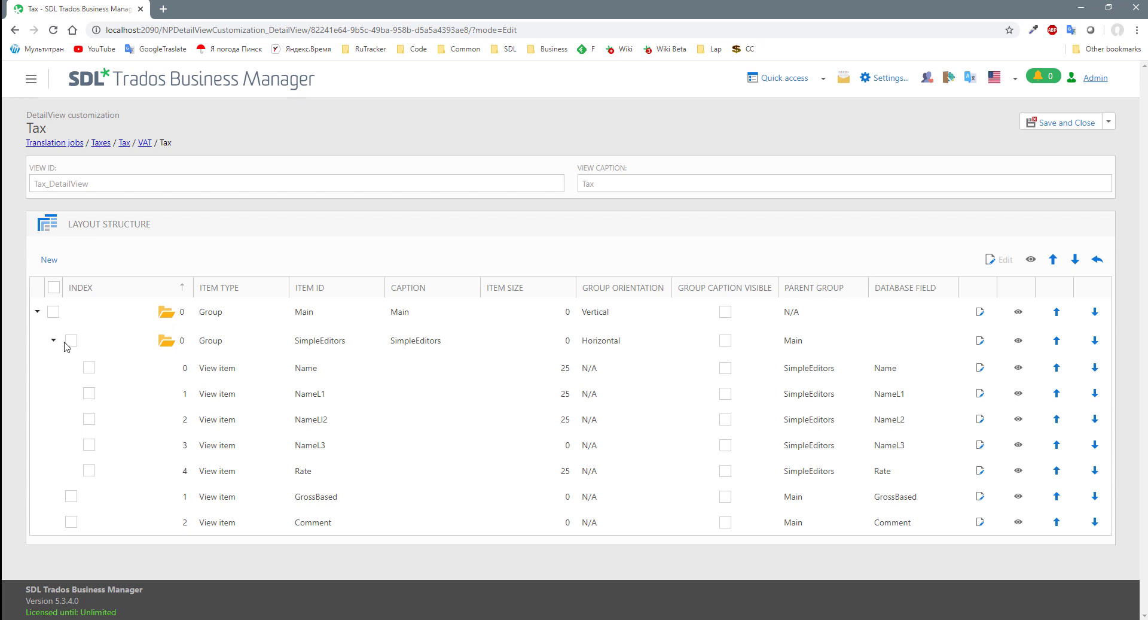
pyautogui.click(53, 340)
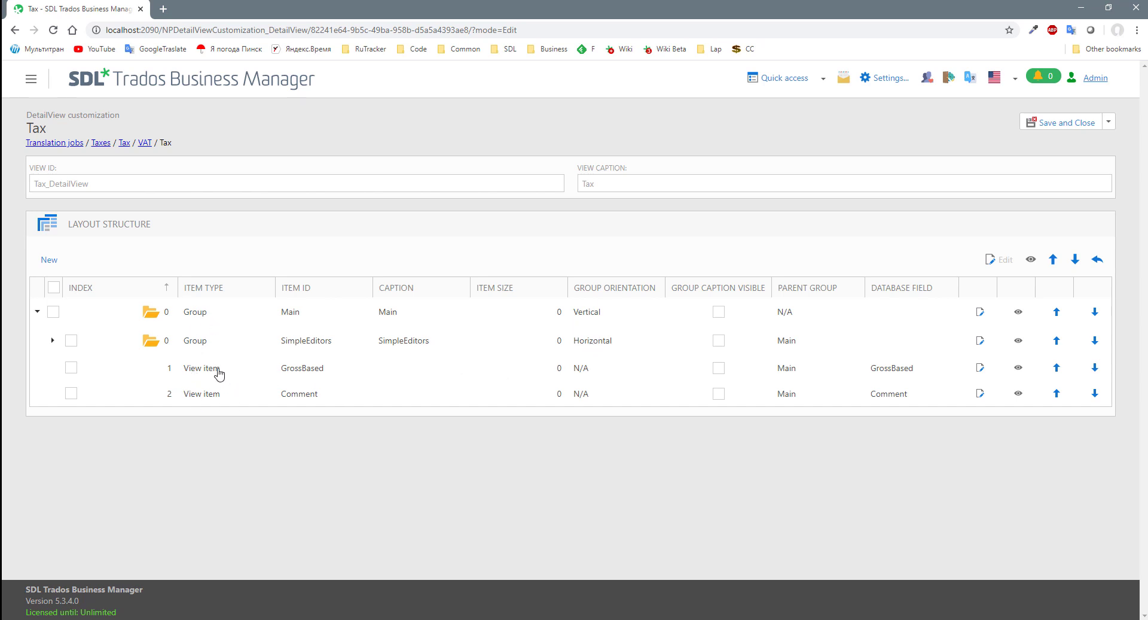
pyautogui.click(50, 340)
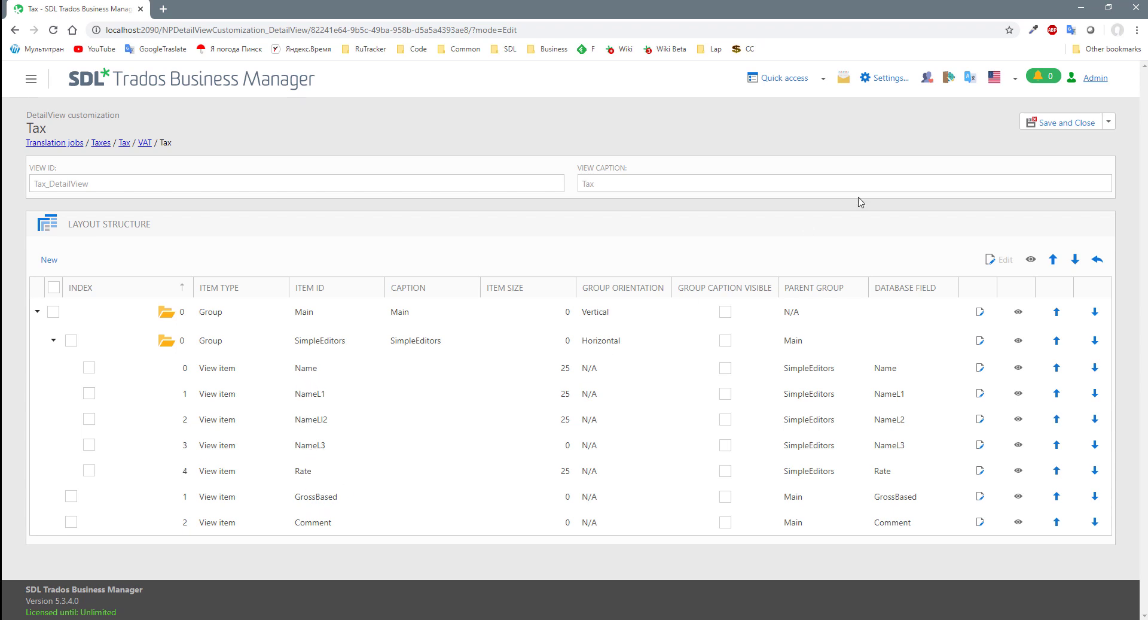
# - Save and close the layout to view the VAT form with the name fields side by side
pyautogui.click(1076, 122)
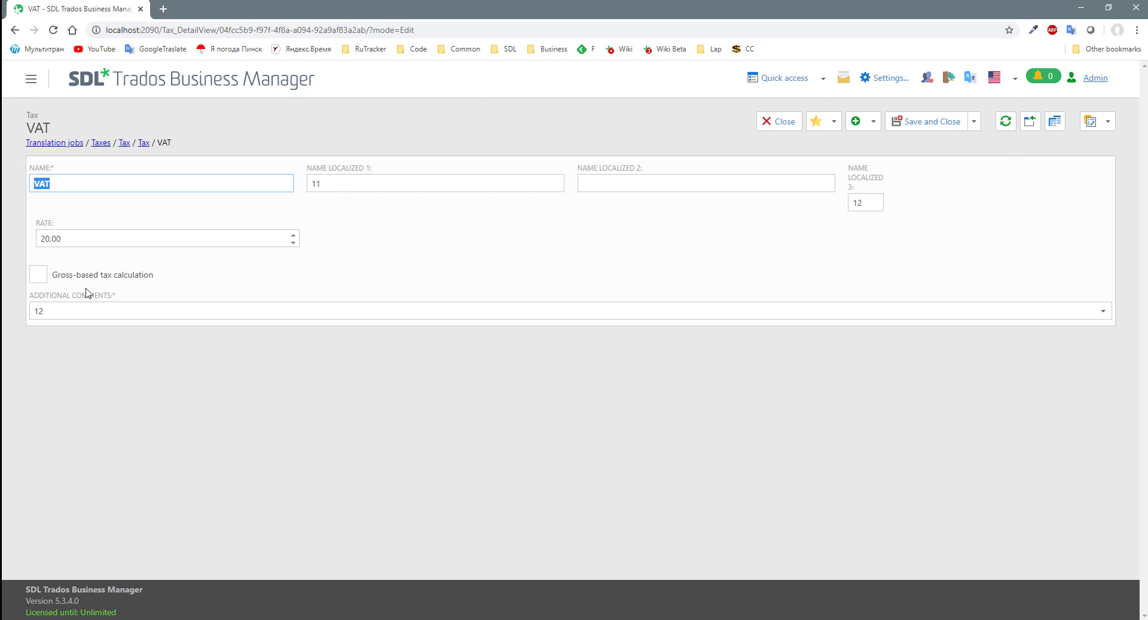
# - Reopen the Tax layout and set the Name and NameL1 item sizes to 20
pyautogui.click(1052, 121)
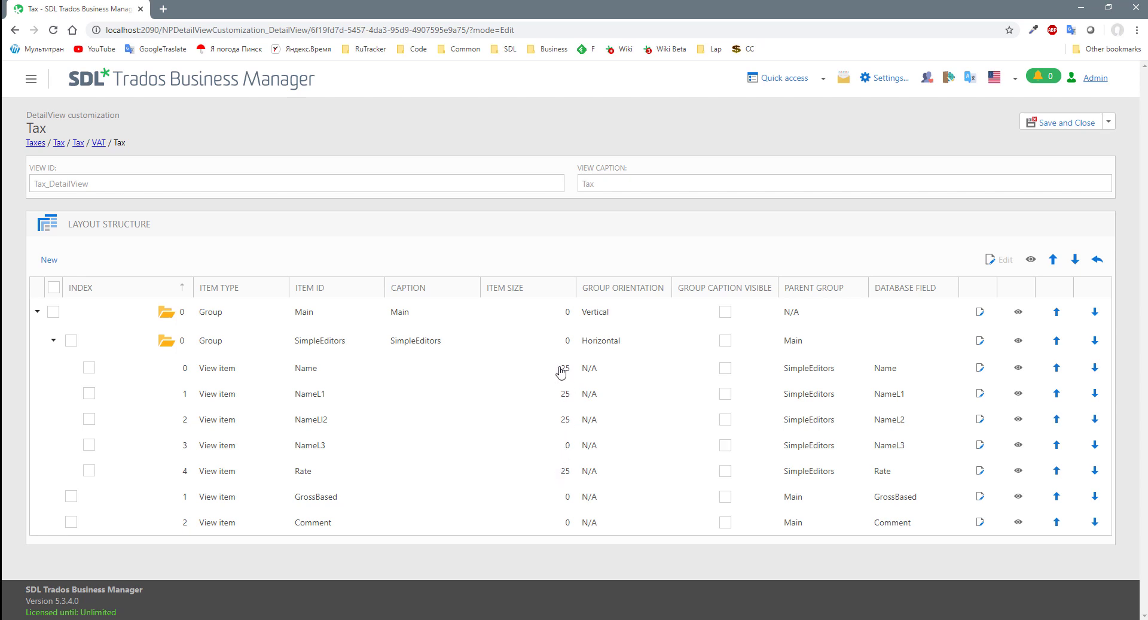
pyautogui.doubleClick(561, 372)
pyautogui.press('Tab')
pyautogui.press('Tab')
pyautogui.press('Tab')
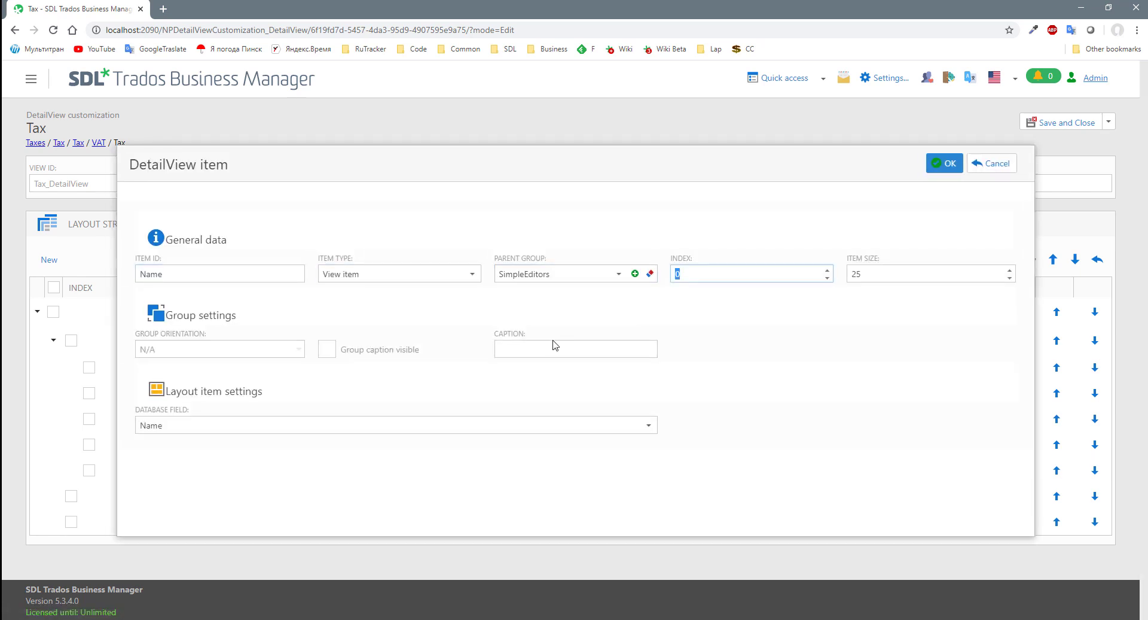
pyautogui.press('Tab')
pyautogui.click(942, 162)
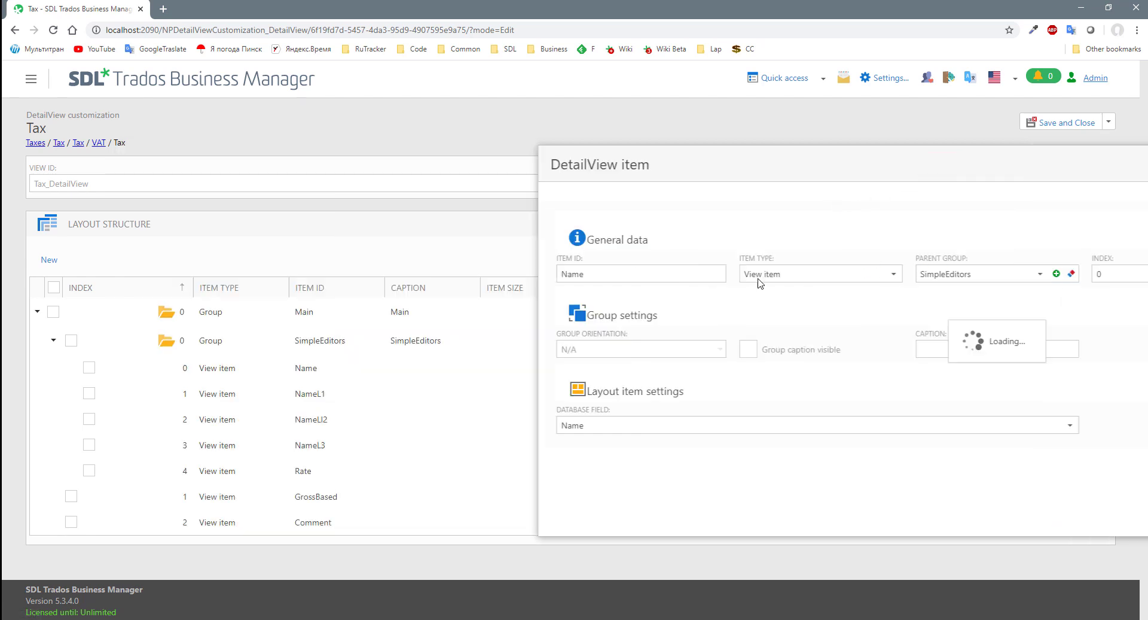
pyautogui.doubleClick(580, 393)
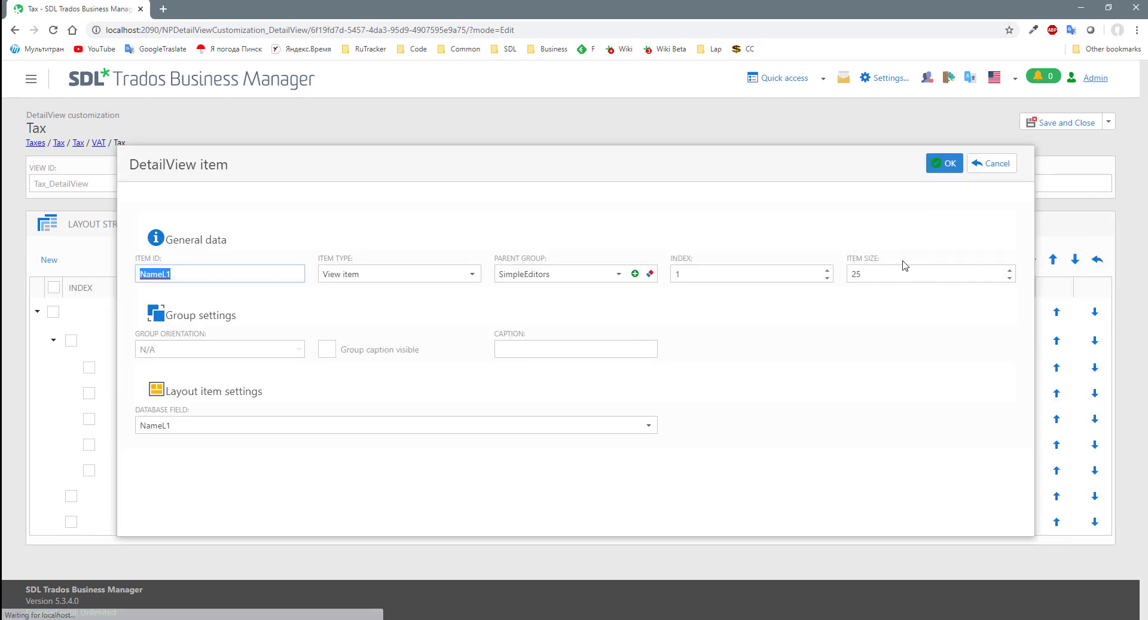
pyautogui.click(895, 275)
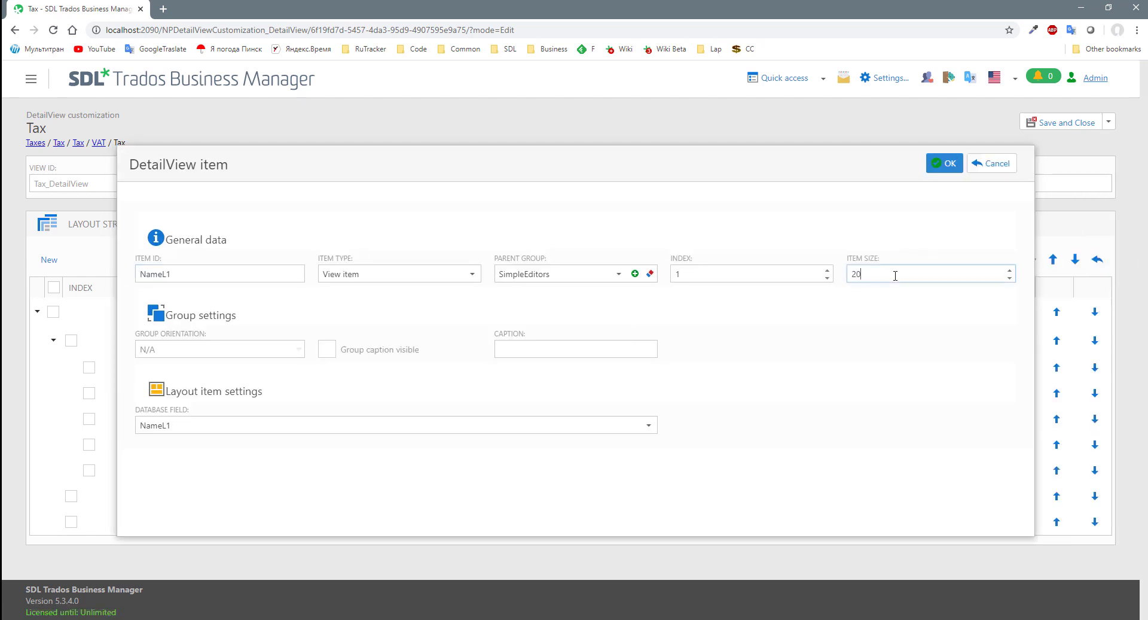
pyautogui.write('20')
pyautogui.click(942, 163)
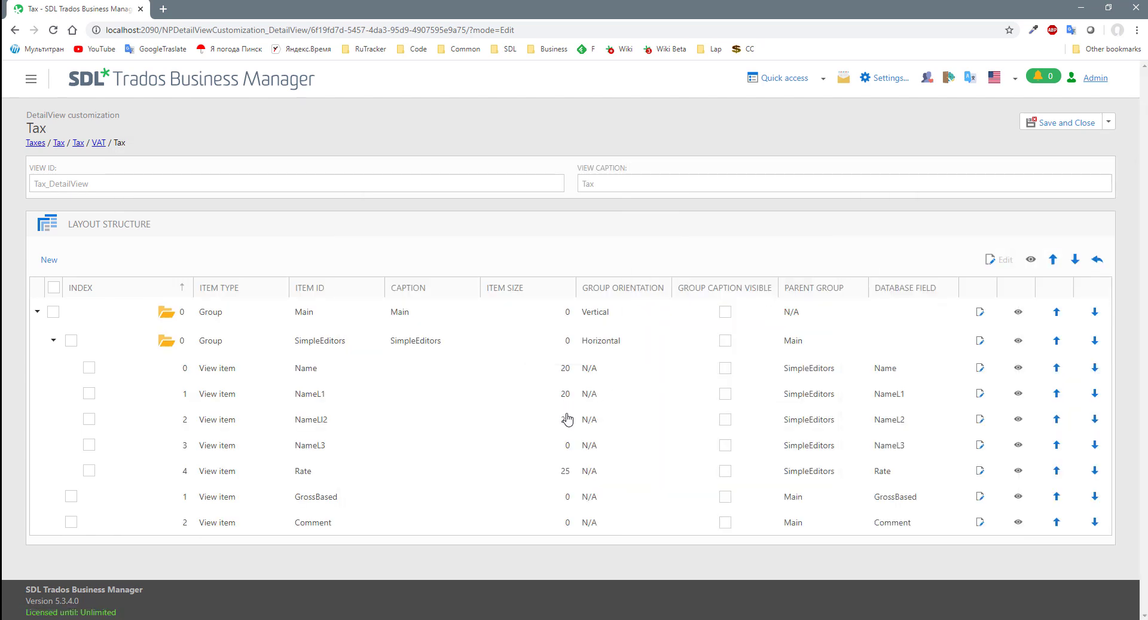
# - Set the NameLI2, NameL3 and Rate item sizes to 20 as well
pyautogui.doubleClick(567, 419)
pyautogui.click(877, 274)
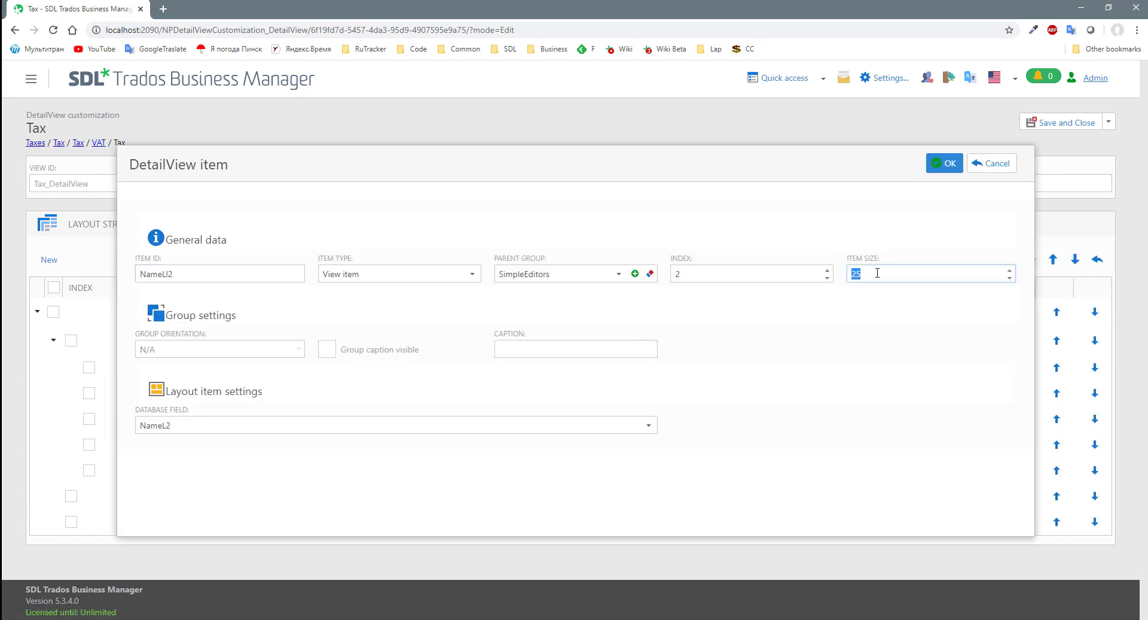
pyautogui.click(943, 164)
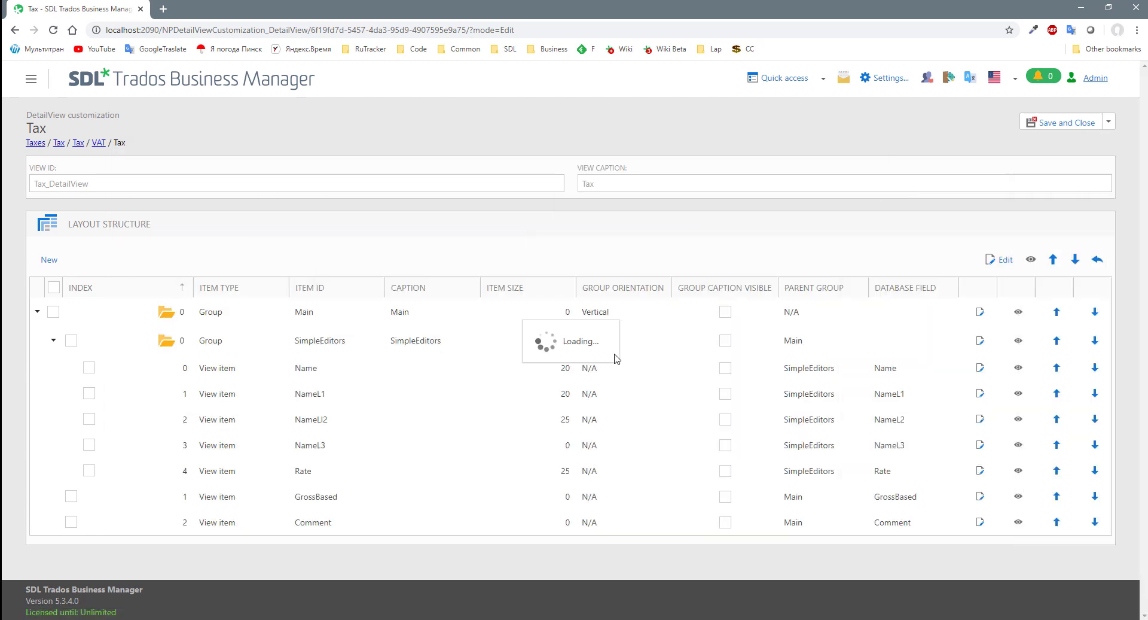
pyautogui.doubleClick(580, 450)
pyautogui.click(867, 274)
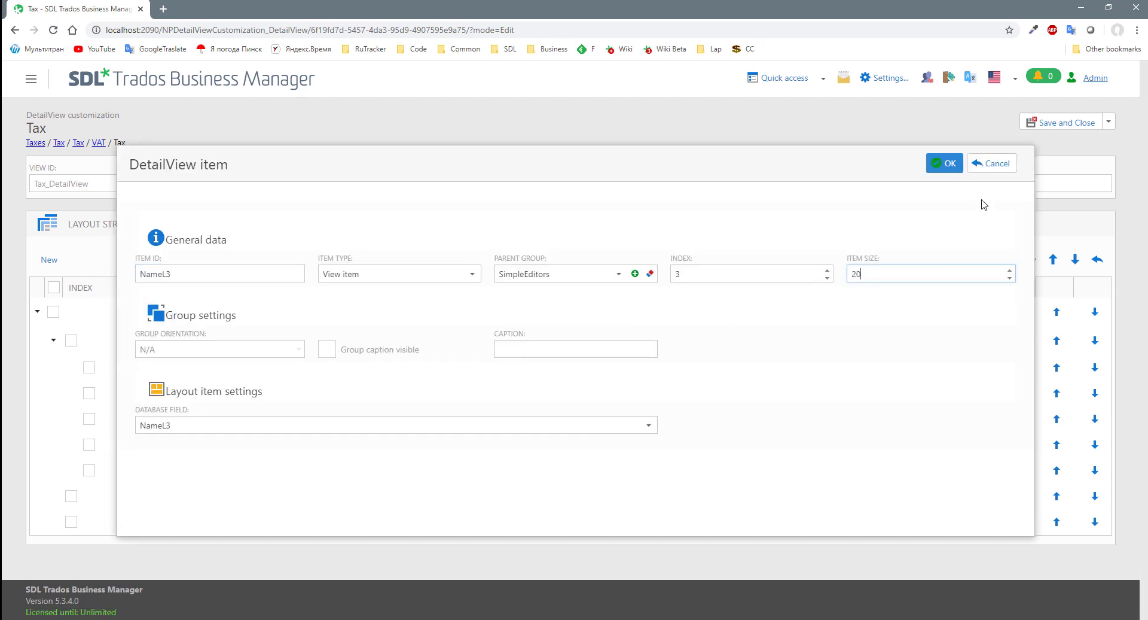
pyautogui.write('20')
pyautogui.click(943, 163)
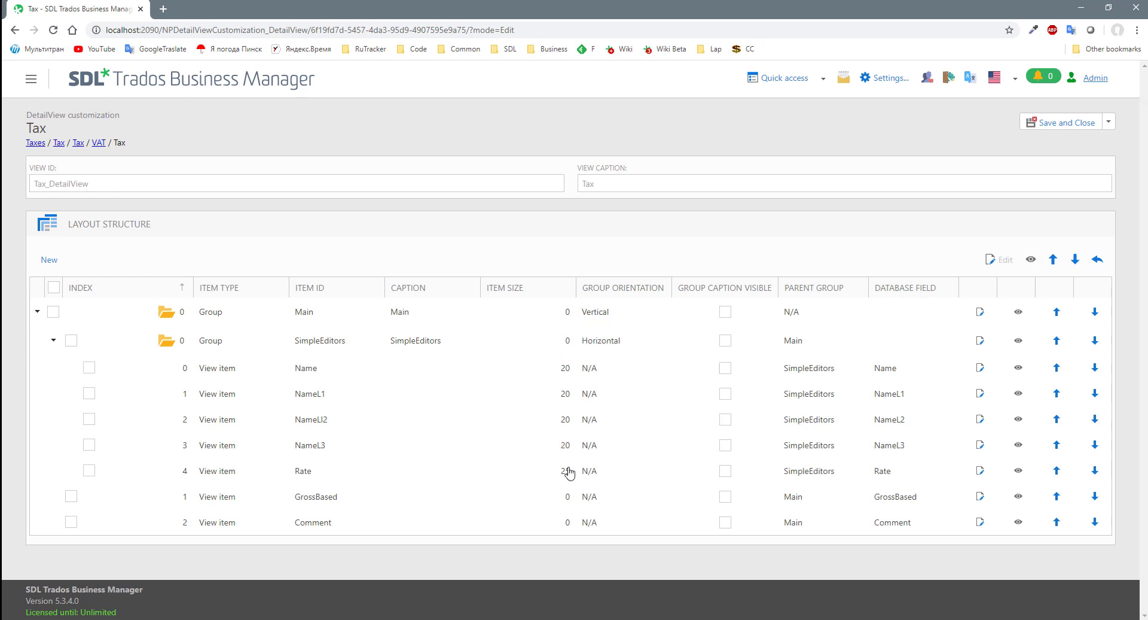
pyautogui.doubleClick(570, 471)
pyautogui.click(897, 274)
pyautogui.write('25')
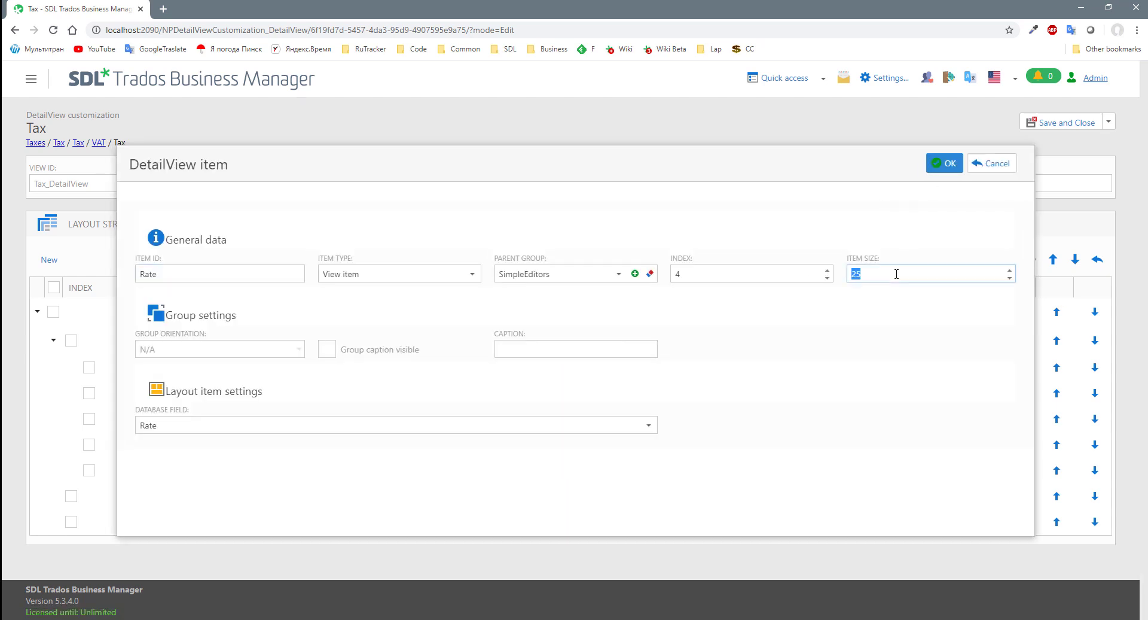
pyautogui.click(945, 164)
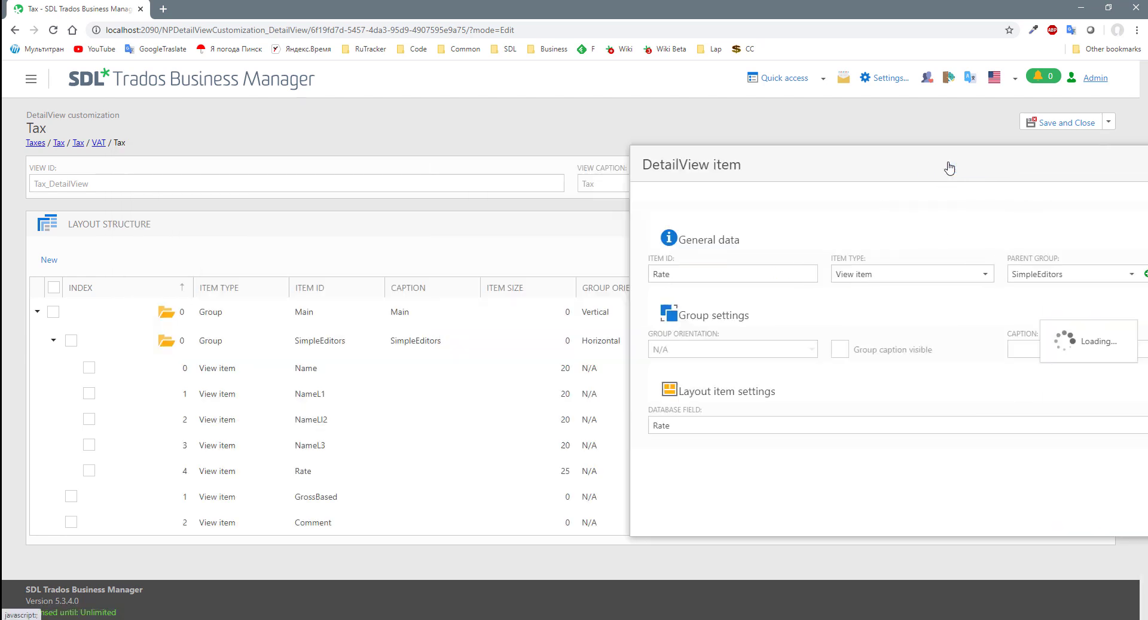
# - Save the layout and check the VAT form's equal-width row of name and rate fields
pyautogui.click(1043, 126)
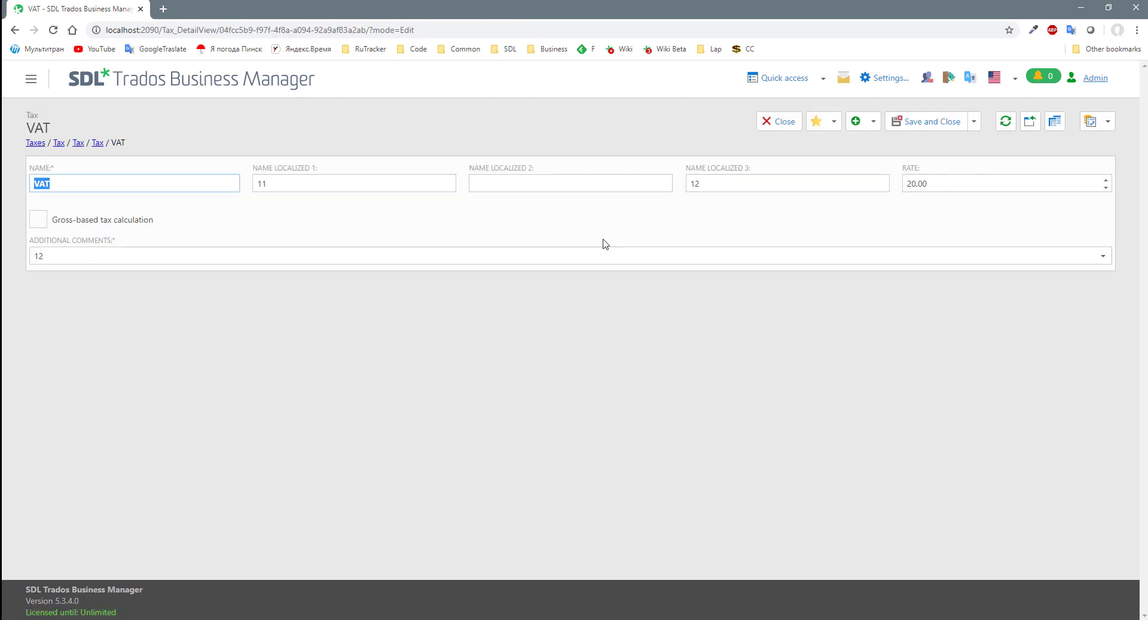
pyautogui.click(534, 242)
# - Hide the Comment item, save the layout, and reopen the Tax layout editor
pyautogui.click(1054, 123)
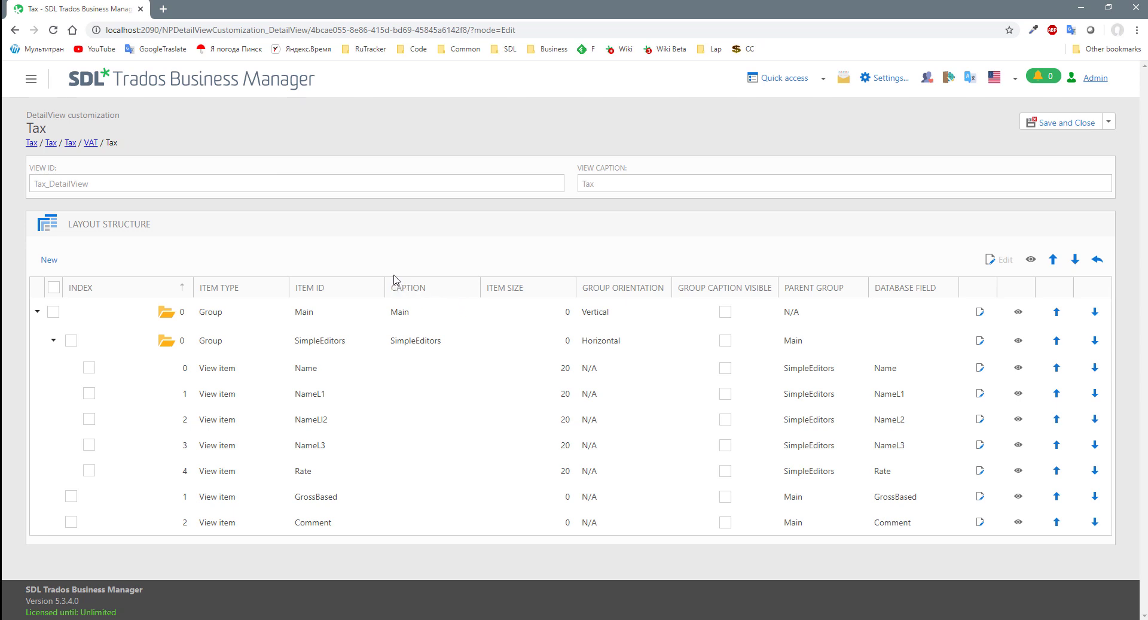
pyautogui.click(72, 522)
pyautogui.click(1018, 522)
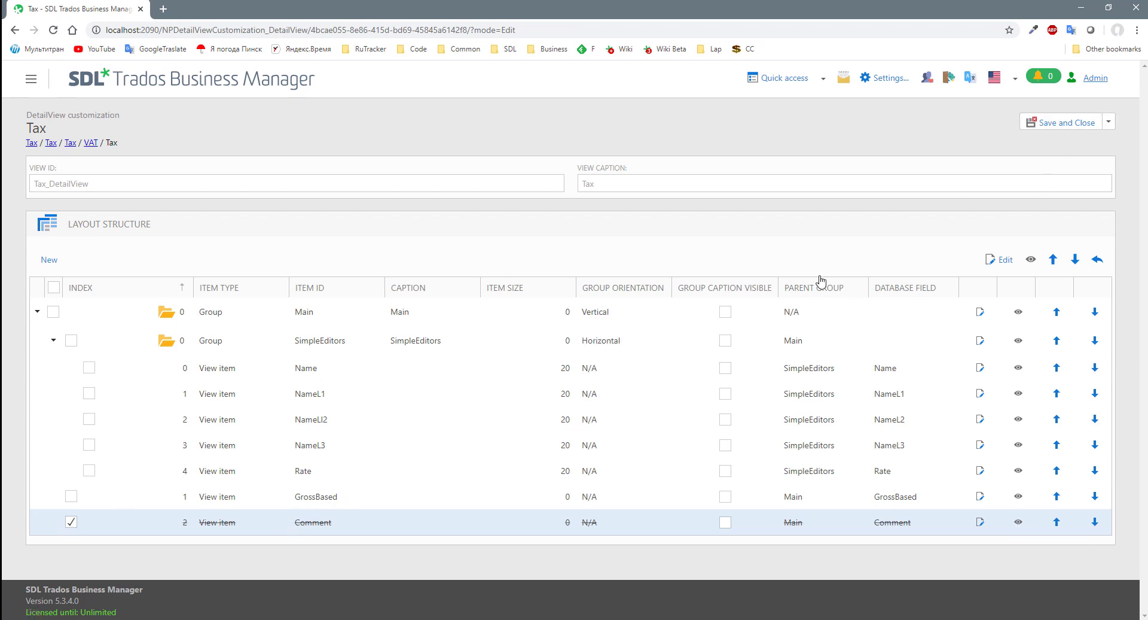
pyautogui.click(1052, 124)
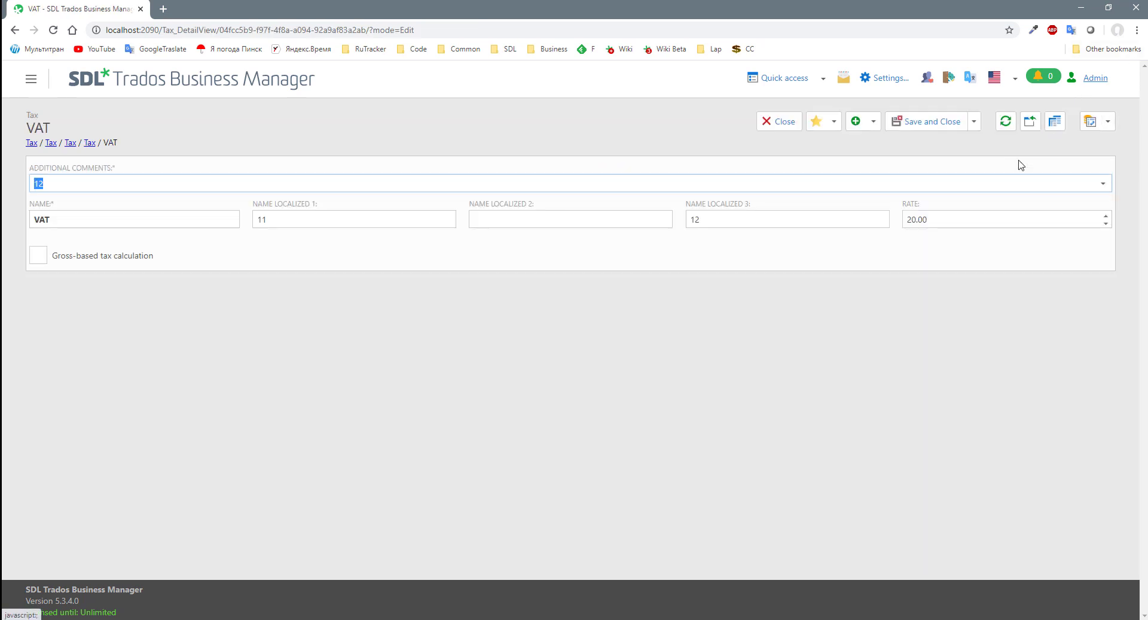
pyautogui.click(1057, 122)
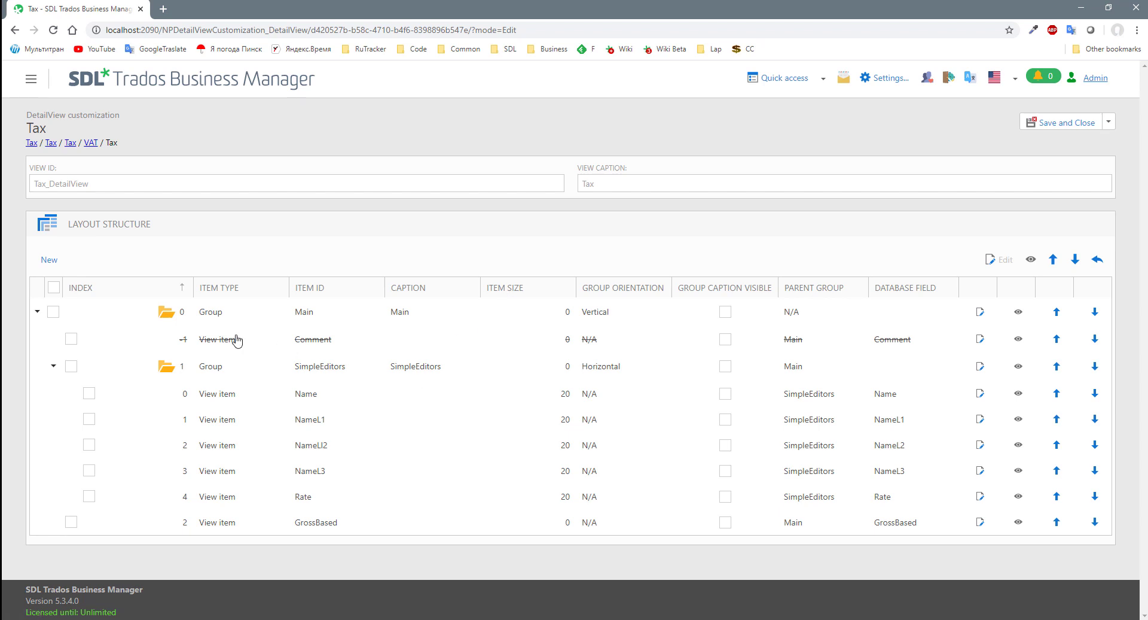
pyautogui.click(72, 340)
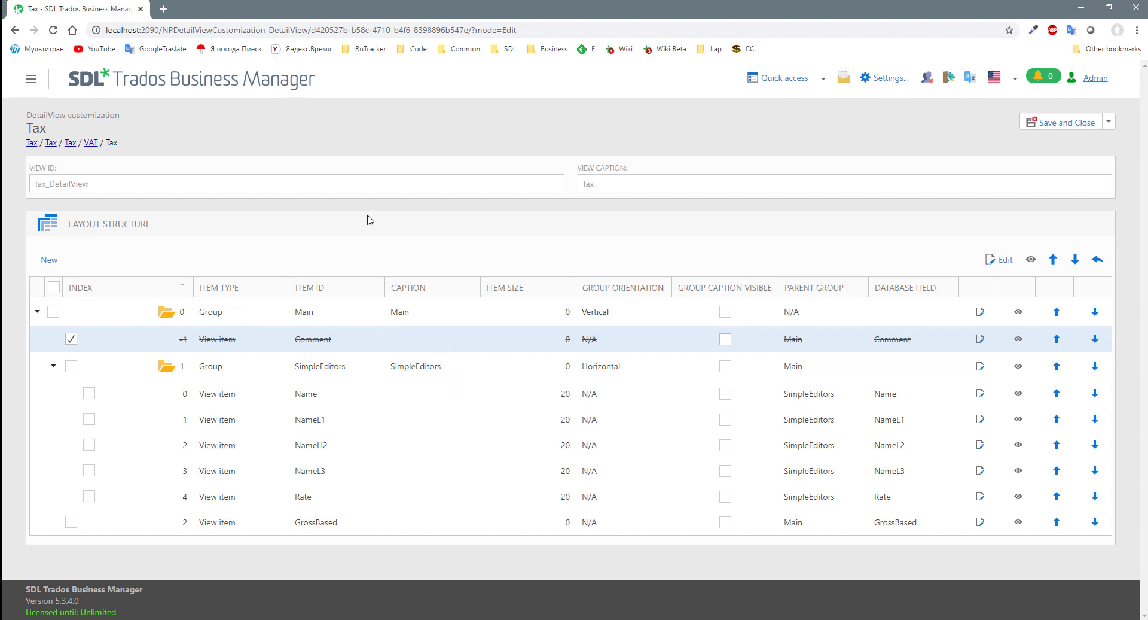
# - Add a new view item named item1 to the Main group at index 3
pyautogui.click(47, 262)
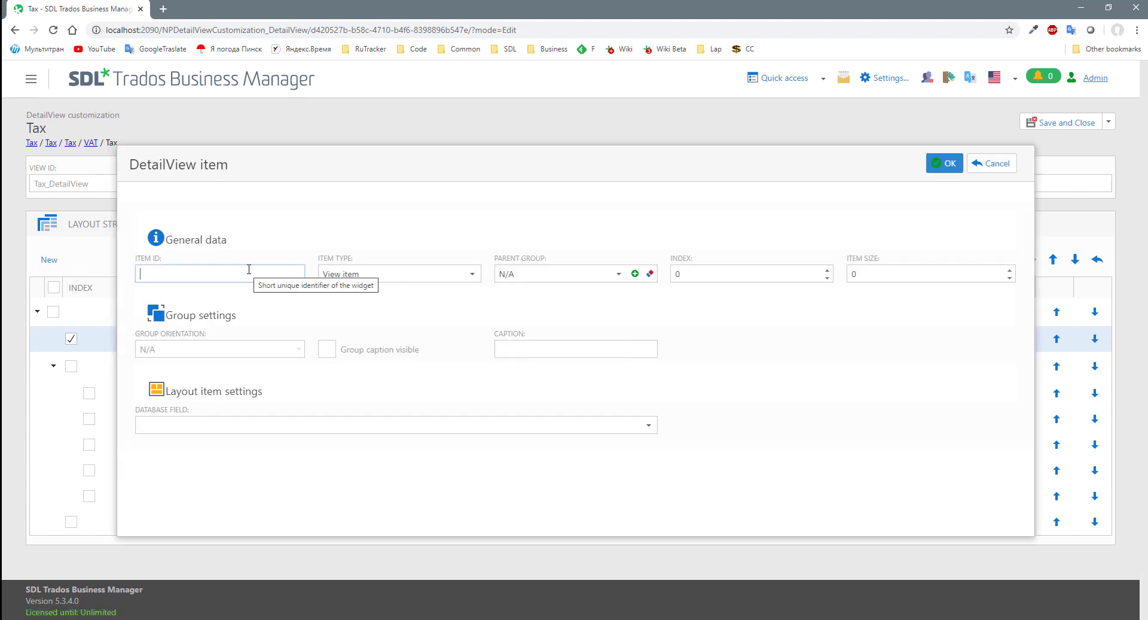
pyautogui.write('item')
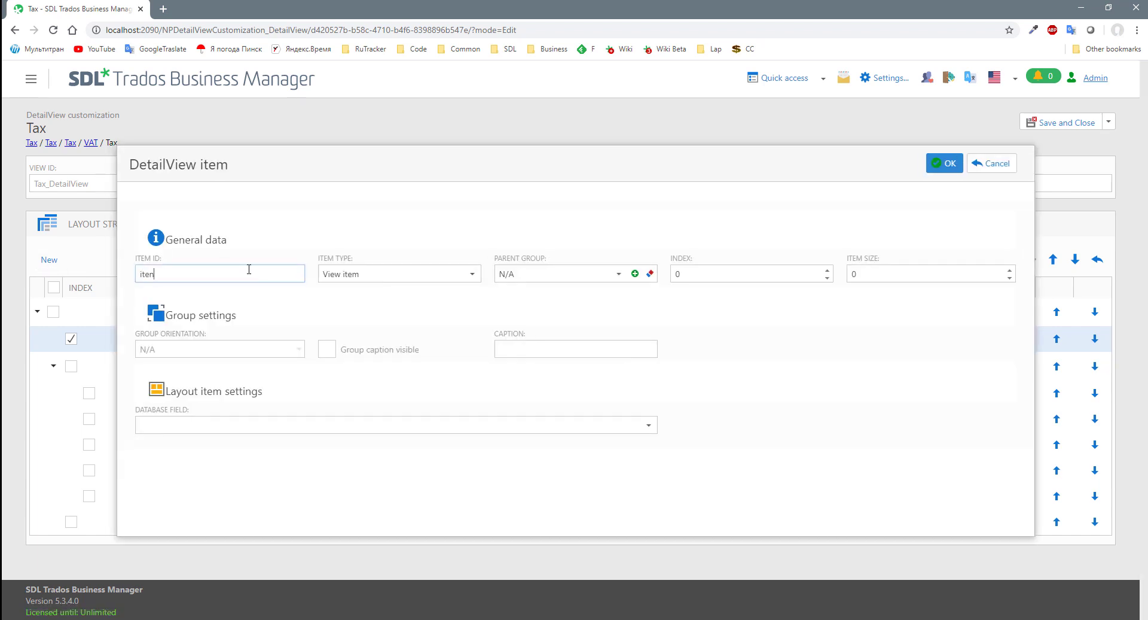
pyautogui.write('m1')
pyautogui.click(392, 274)
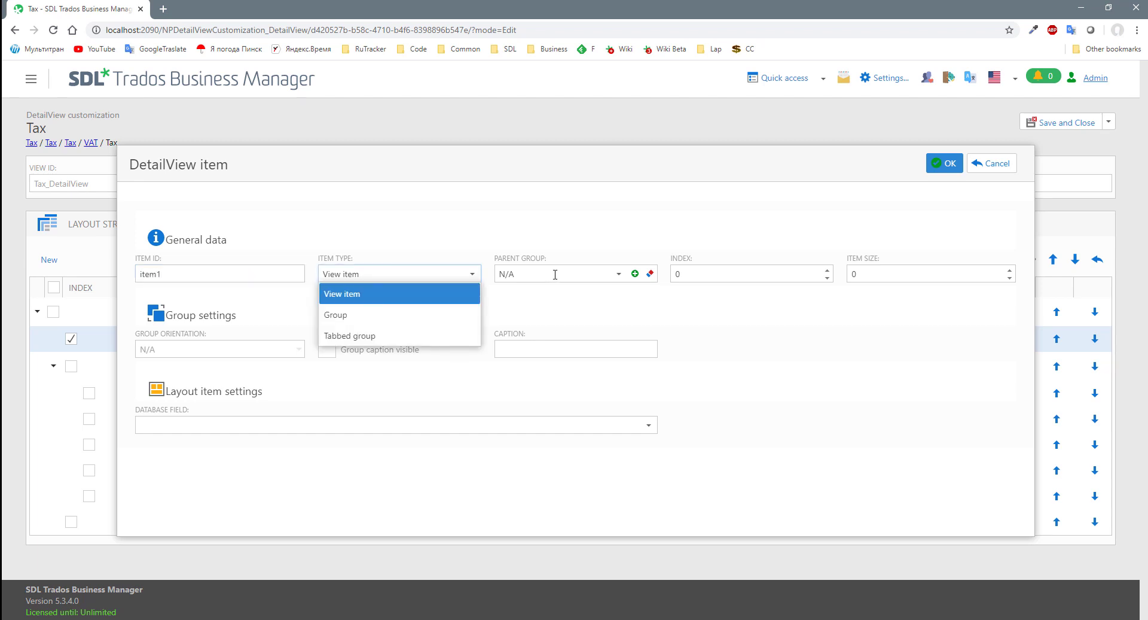
pyautogui.click(584, 274)
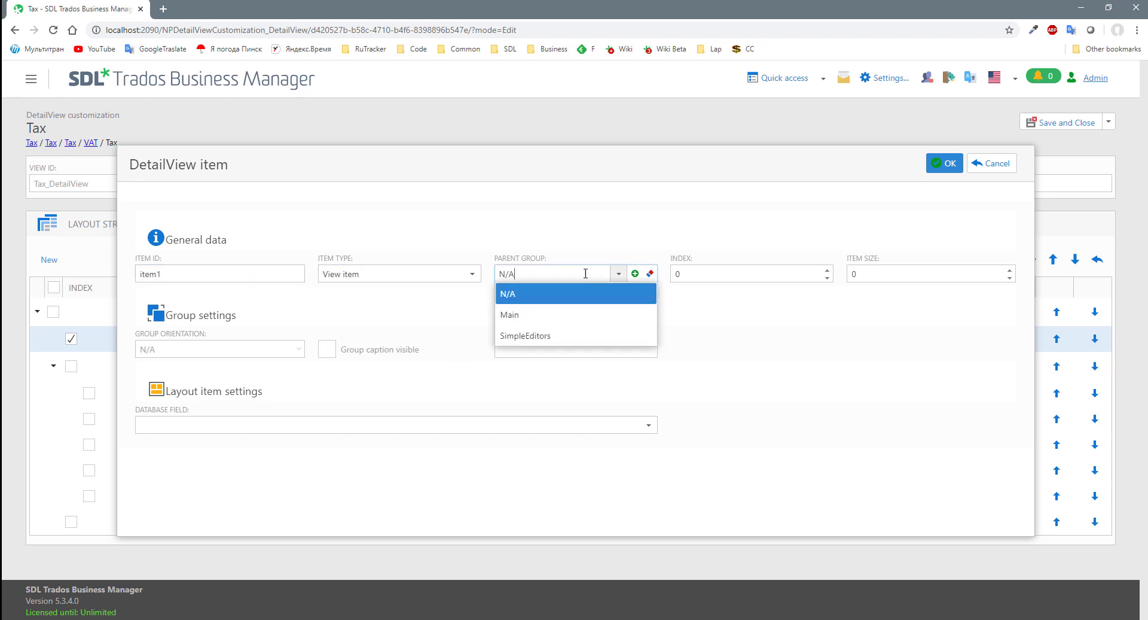
pyautogui.click(529, 316)
pyautogui.click(745, 277)
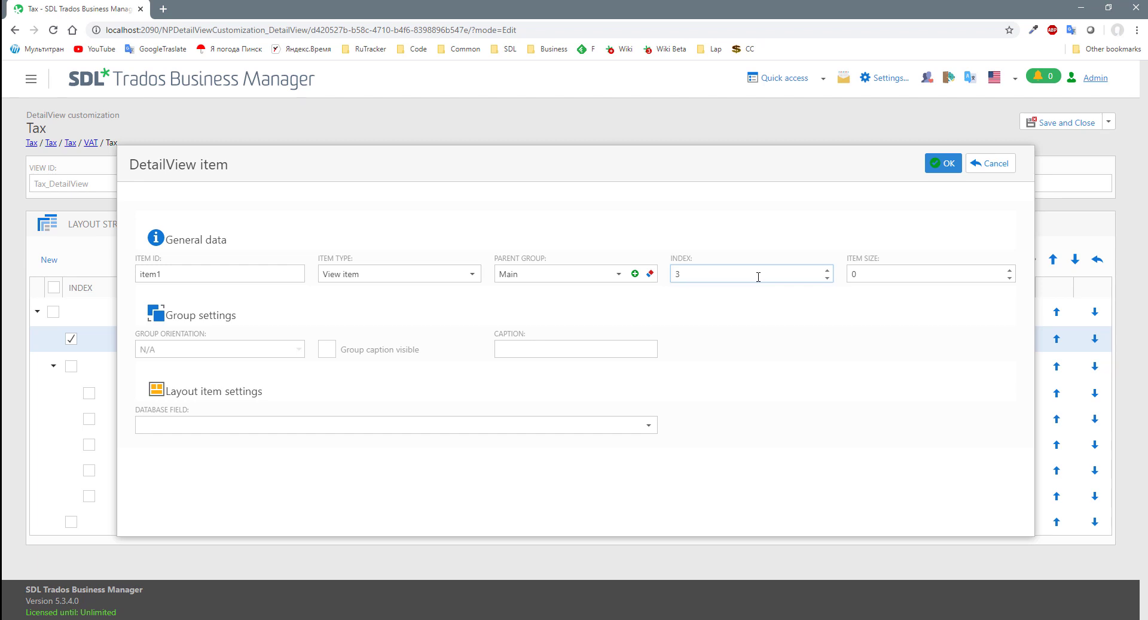
pyautogui.click(871, 276)
# - Bind item1 to the Id database field and confirm the new item
pyautogui.click(174, 425)
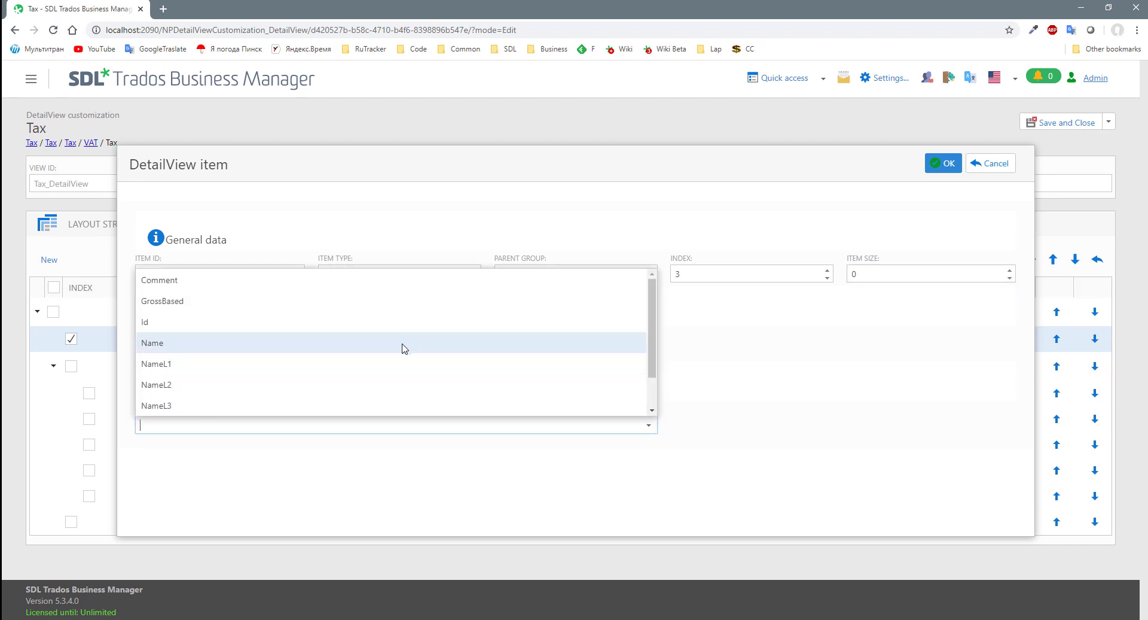
pyautogui.scroll(-1, 404, 349)
pyautogui.scroll(2, 405, 349)
pyautogui.scroll(-1, 401, 350)
pyautogui.scroll(1, 311, 363)
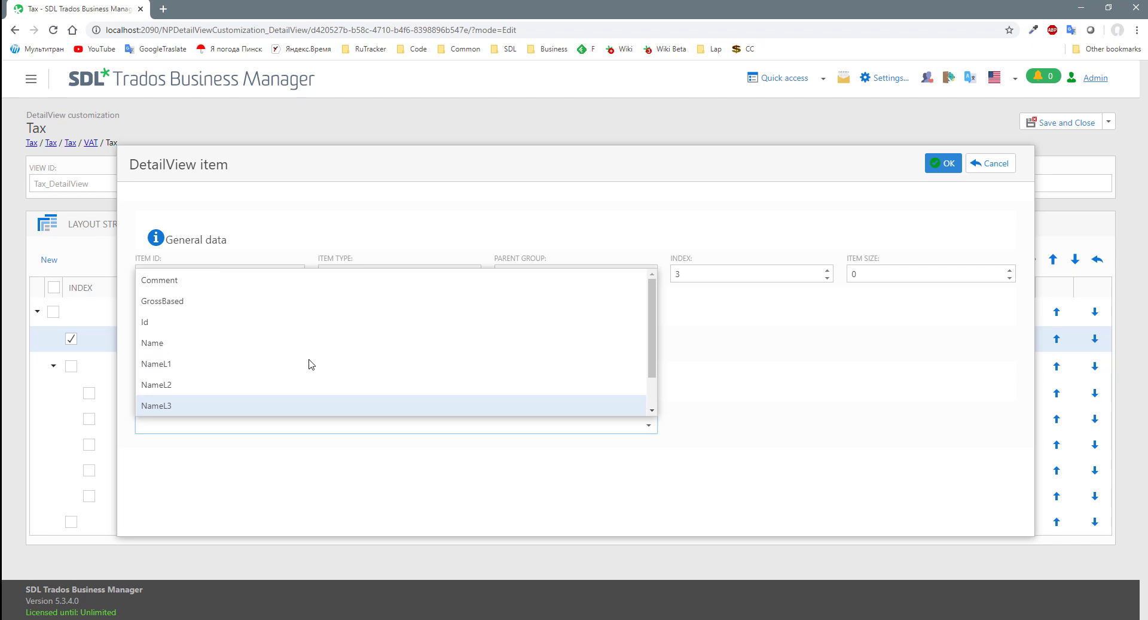
pyautogui.click(225, 326)
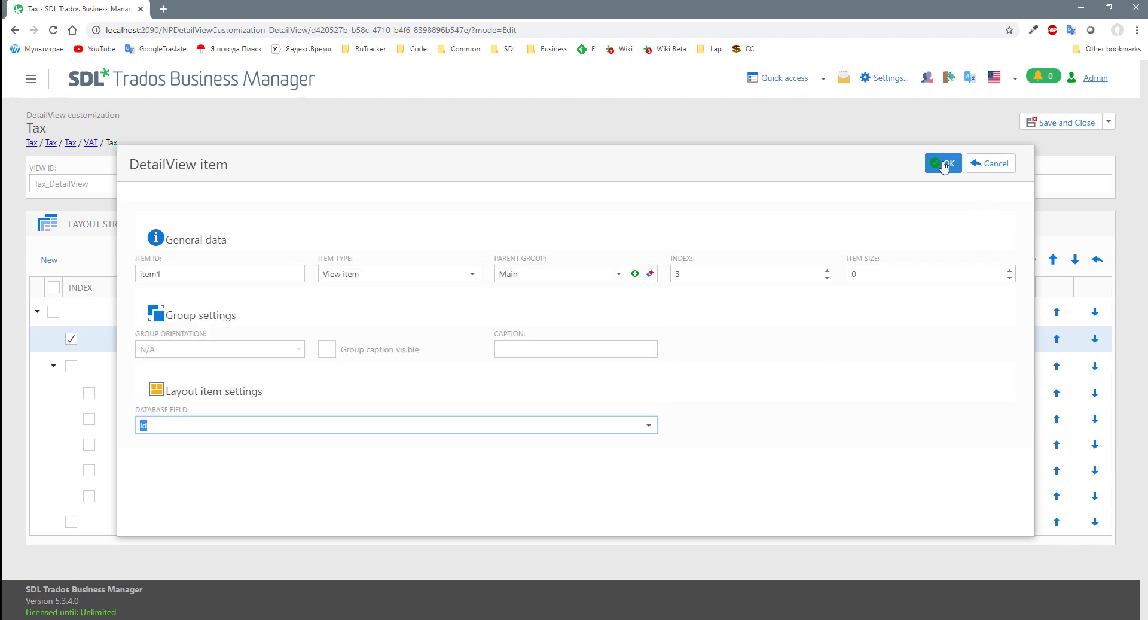
pyautogui.click(942, 164)
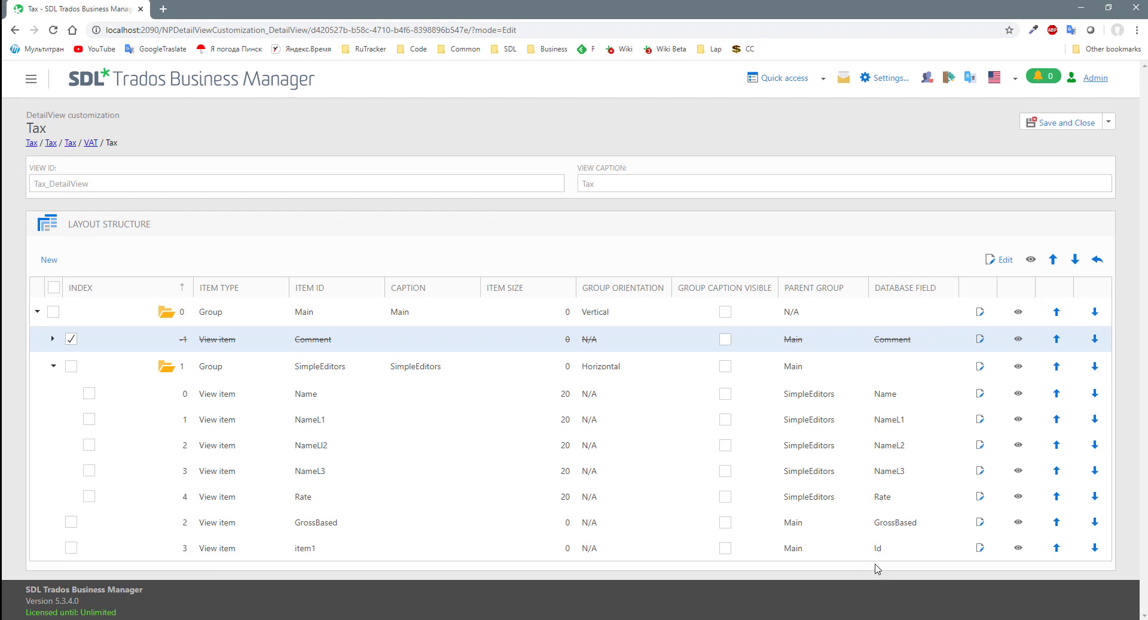
# - Save the layout and inspect the new read-only ID field on the VAT form
pyautogui.click(1072, 124)
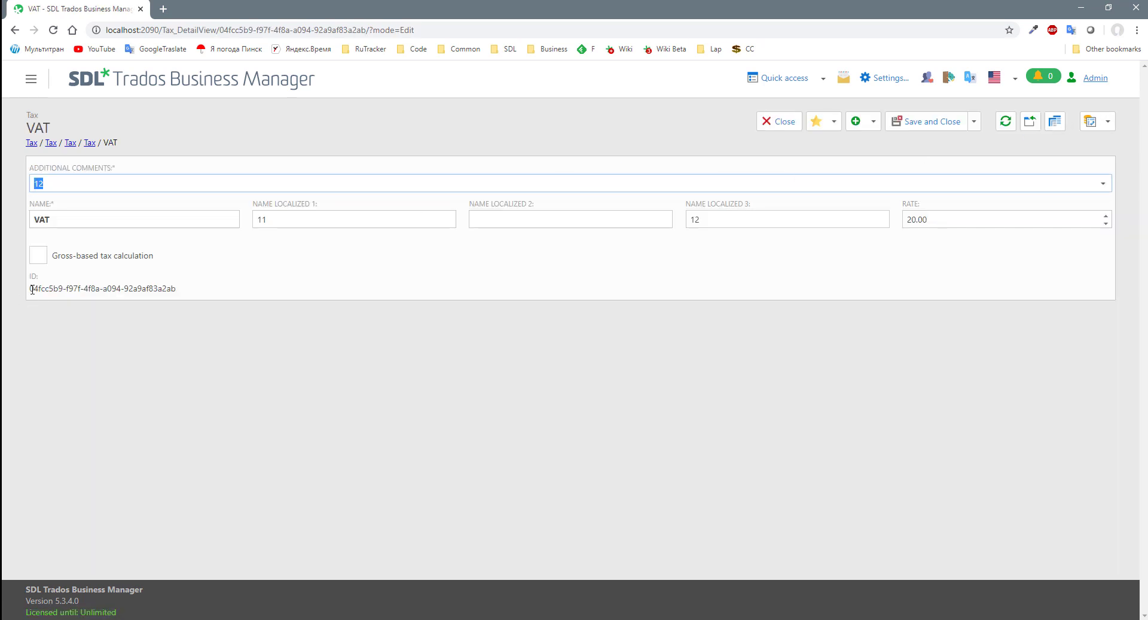
pyautogui.moveTo(30, 288); pyautogui.dragTo(184, 291)
pyautogui.click(250, 291)
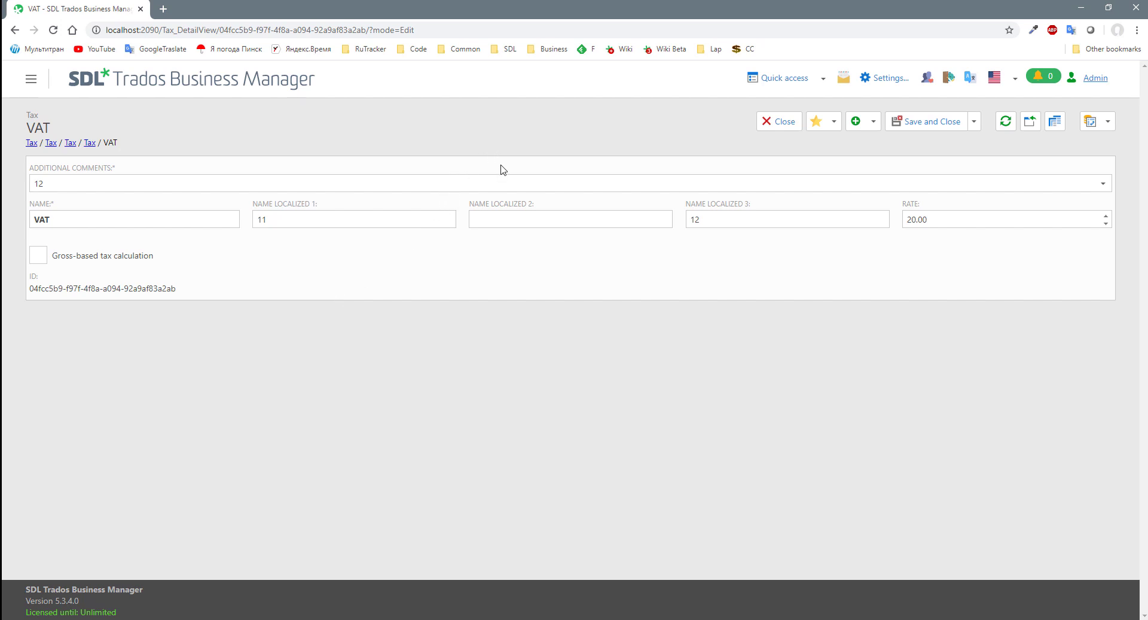
pyautogui.moveTo(361, 241)
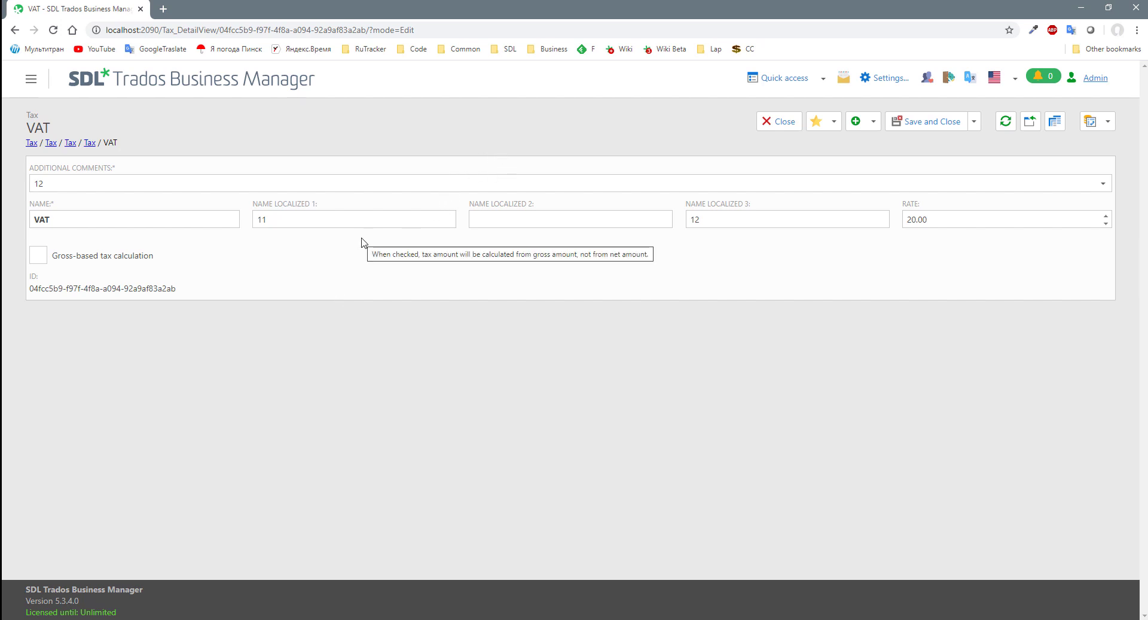